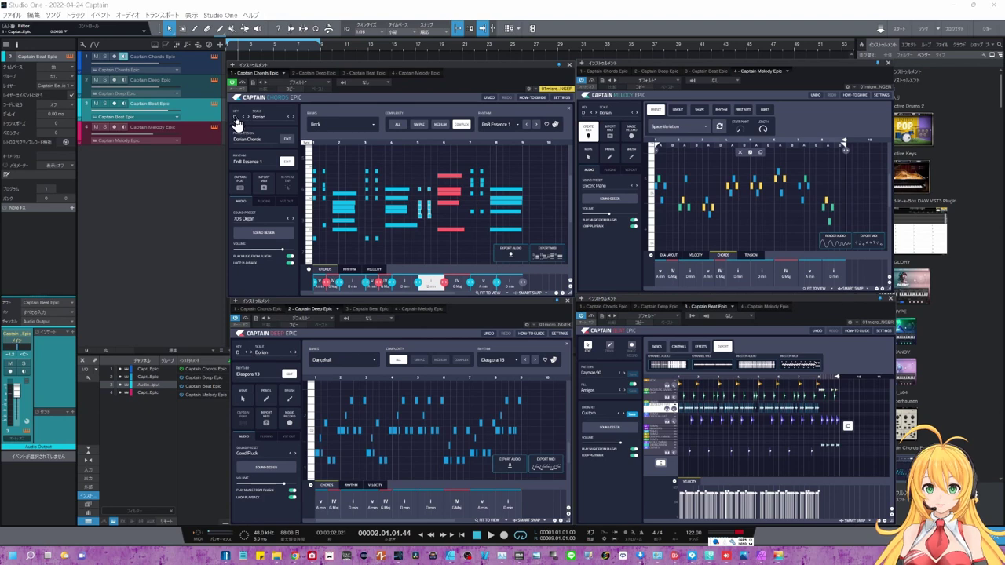
Set the key to C in Captain Chords Epic.
left_click(237, 121)
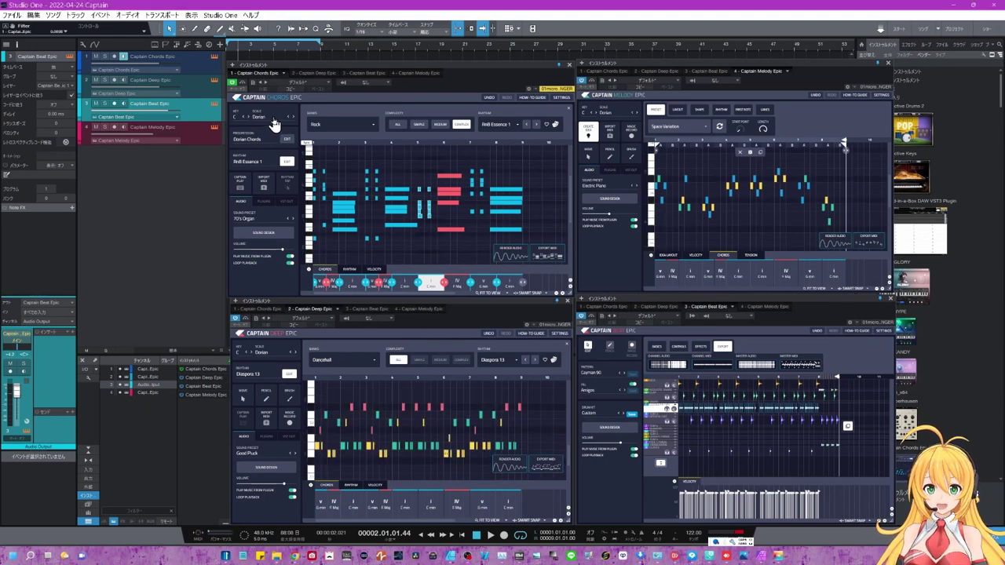
left_click(274, 124)
left_click(272, 128)
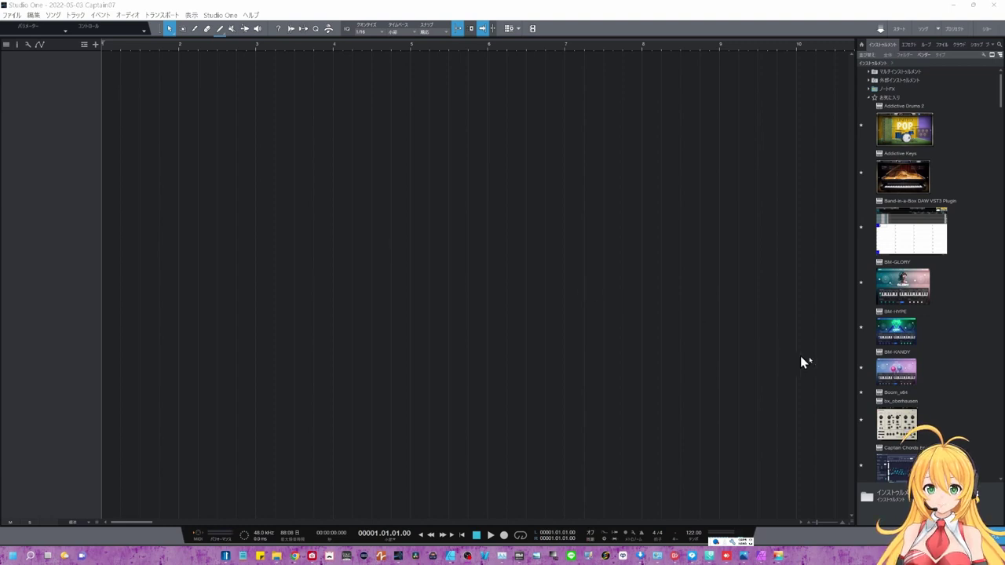
Add Captain Chords Epic from the instrument browser to the empty song as a new instrument track.
scroll(906, 245, "down", 3)
left_click(906, 245)
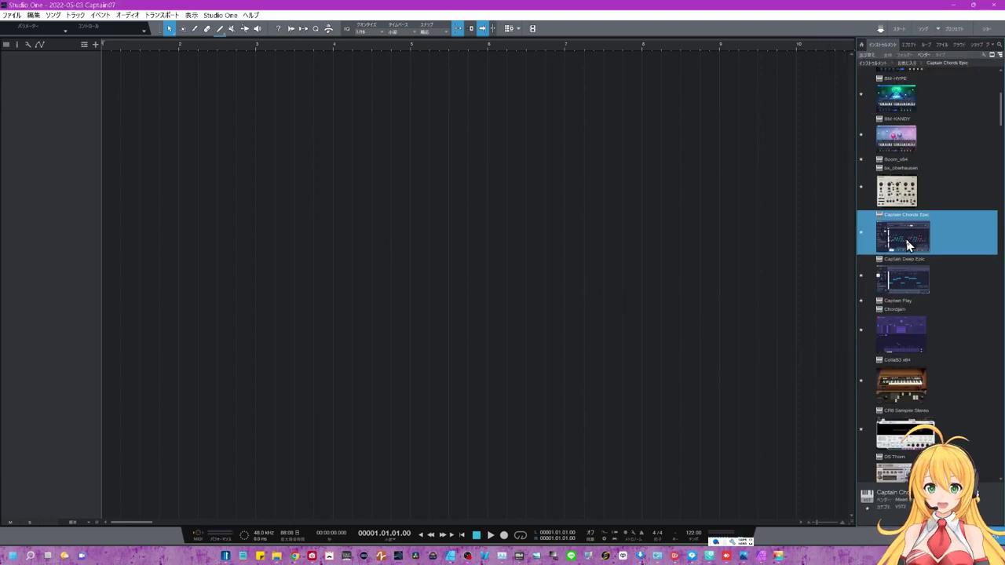
left_click_drag(906, 244, 758, 226)
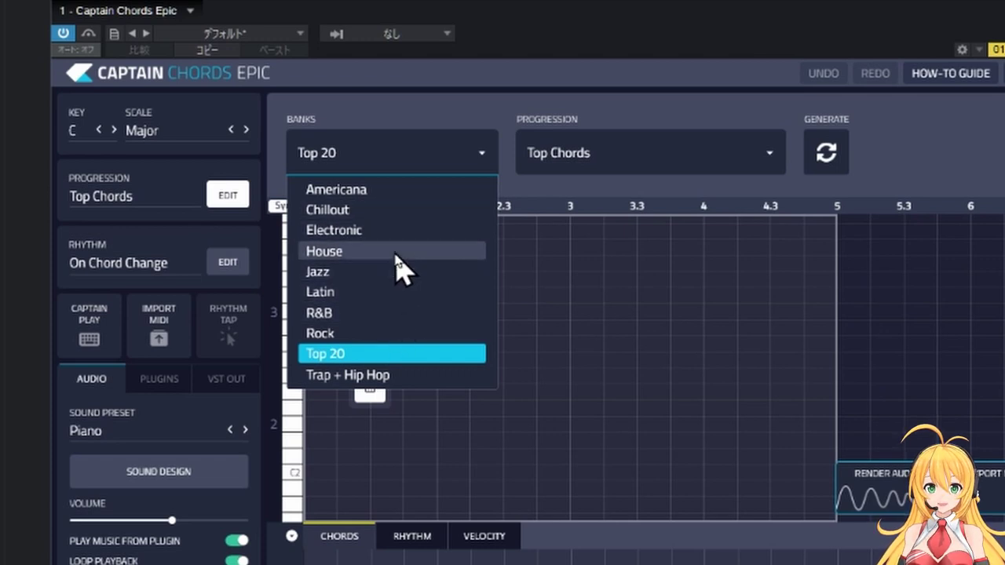
Load the Rock Doo Wop progression from the Rock bank and enlarge the plugin window.
left_click(371, 336)
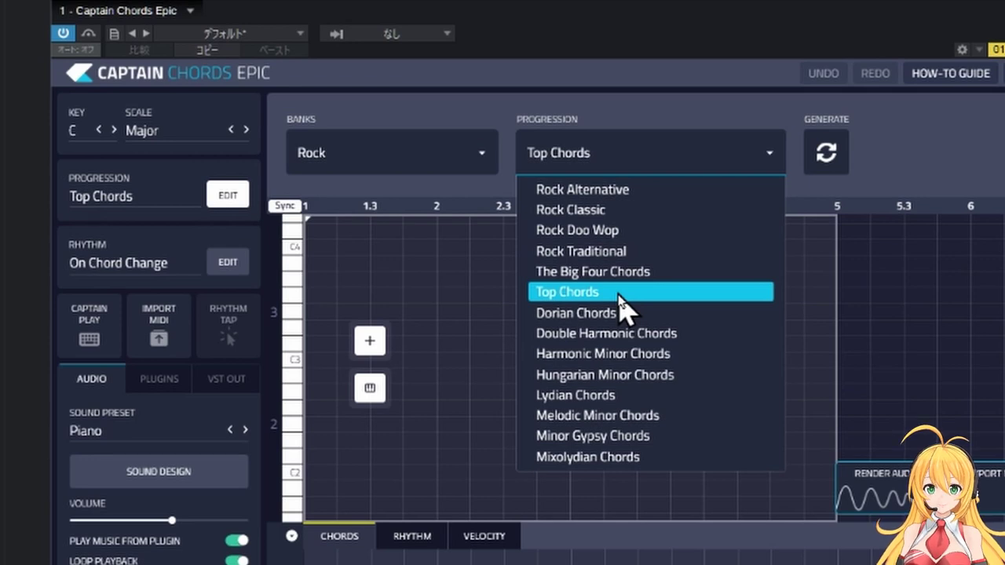
left_click(604, 231)
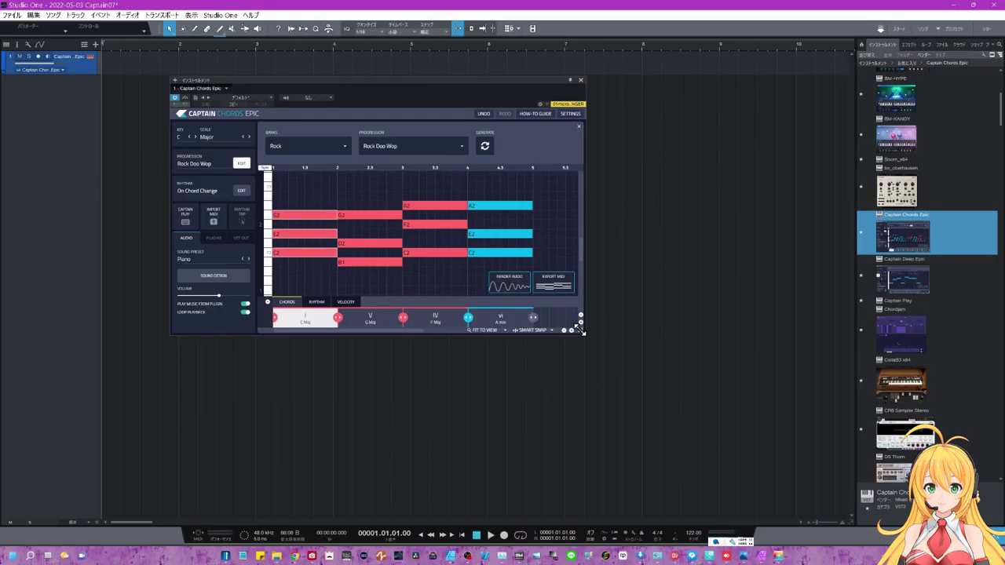
left_click_drag(669, 390, 900, 564)
left_click_drag(732, 455, 838, 498)
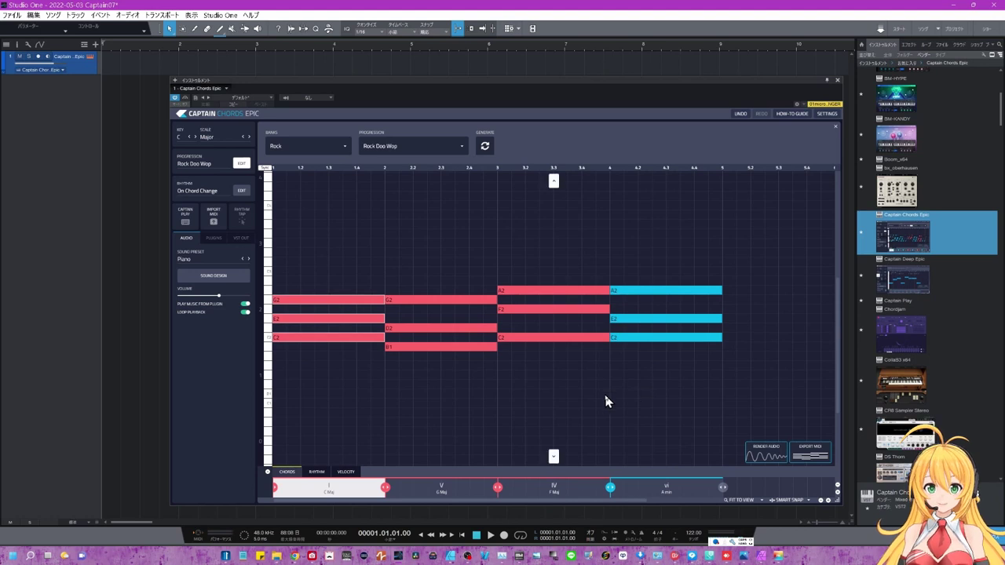
Add a fifth chord to the end of the progression and set it to I (C Maj).
mouse_move(742, 354)
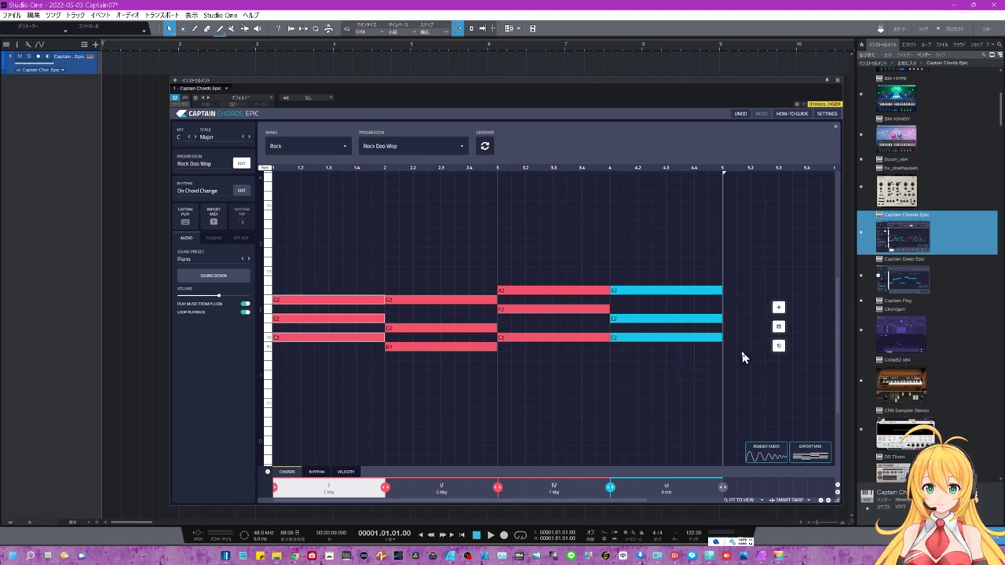
left_click(777, 310)
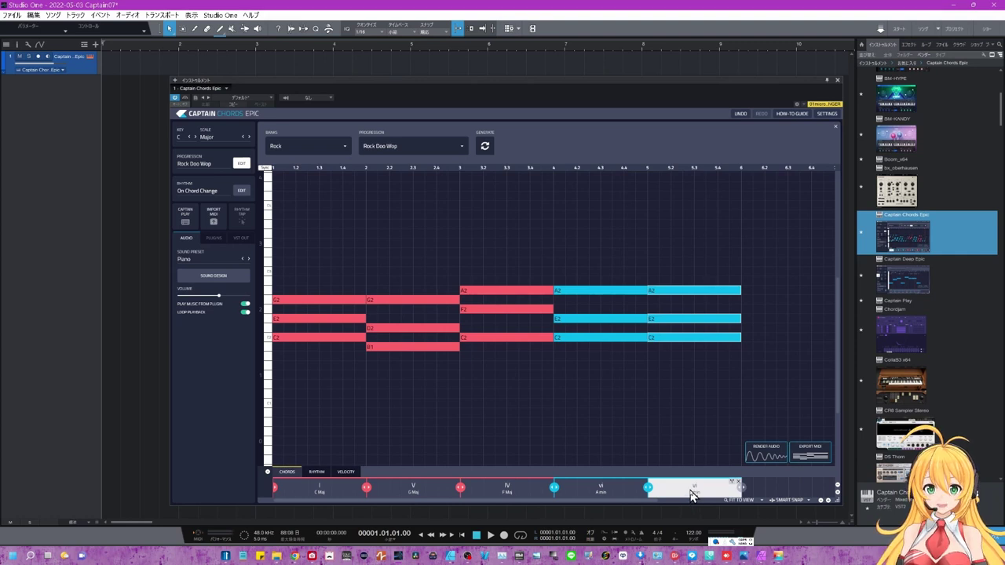
left_click(240, 167)
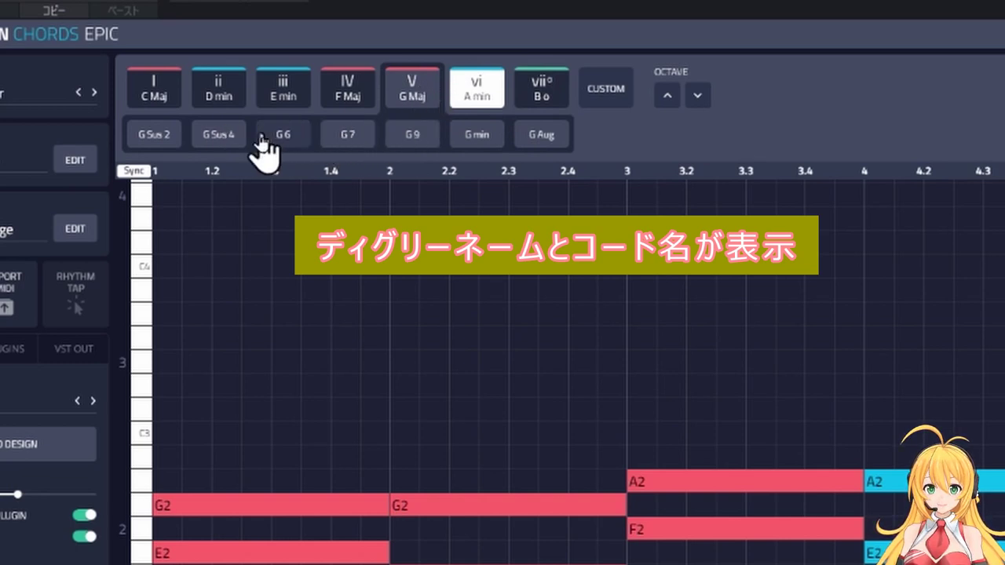
left_click(160, 90)
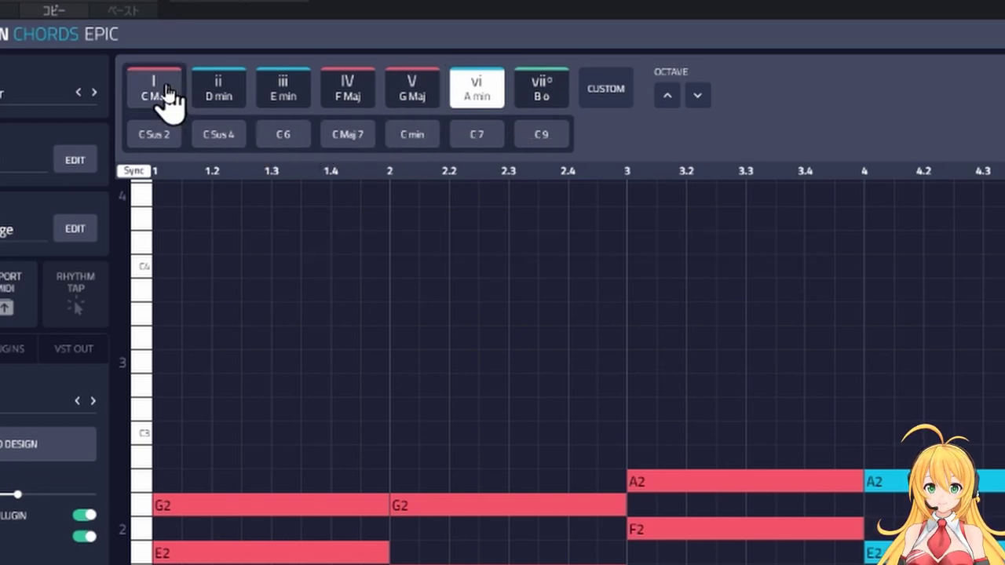
left_click(167, 93)
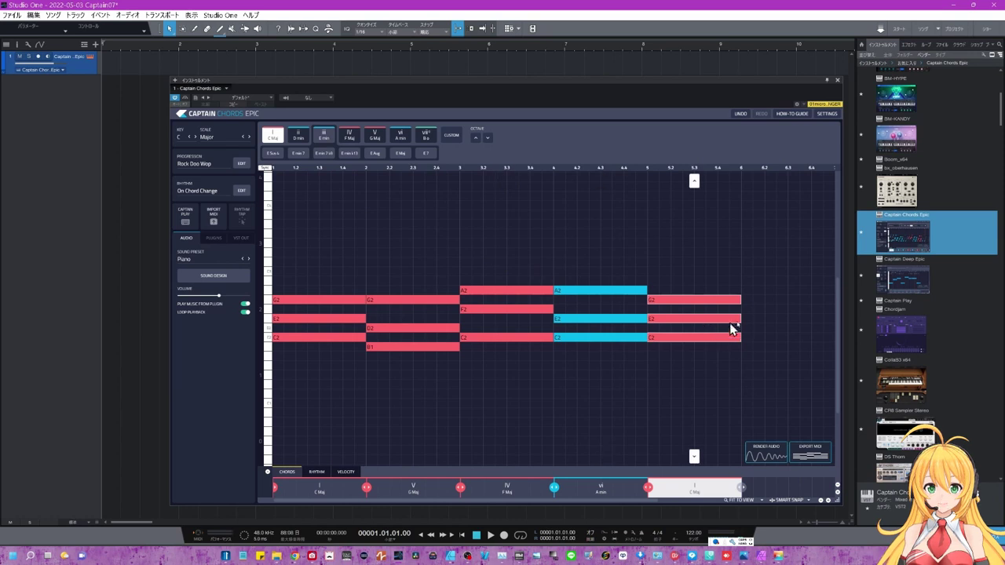
Add a sixth chord after the C Maj chord and set it to vi (A min).
mouse_move(760, 320)
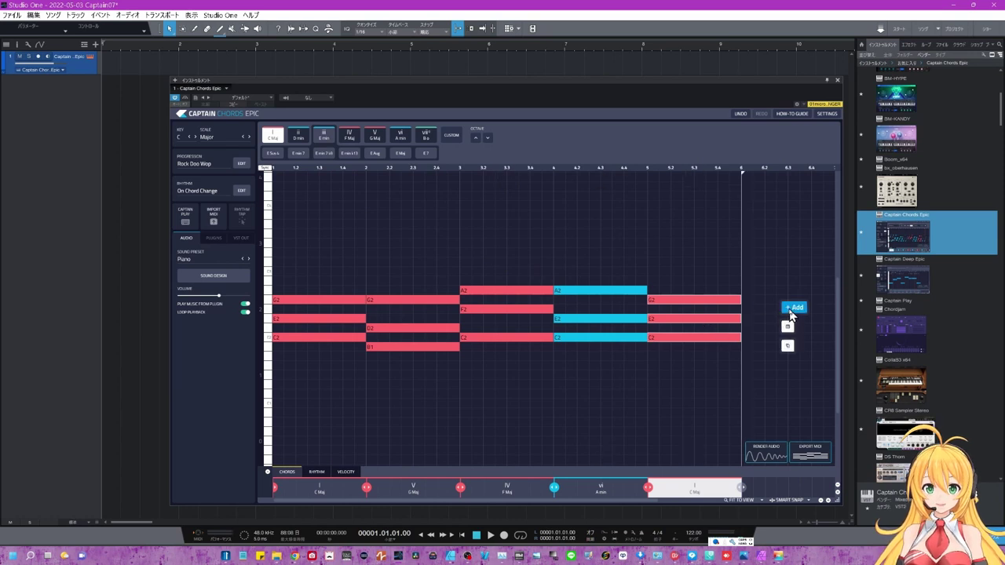
left_click(791, 309)
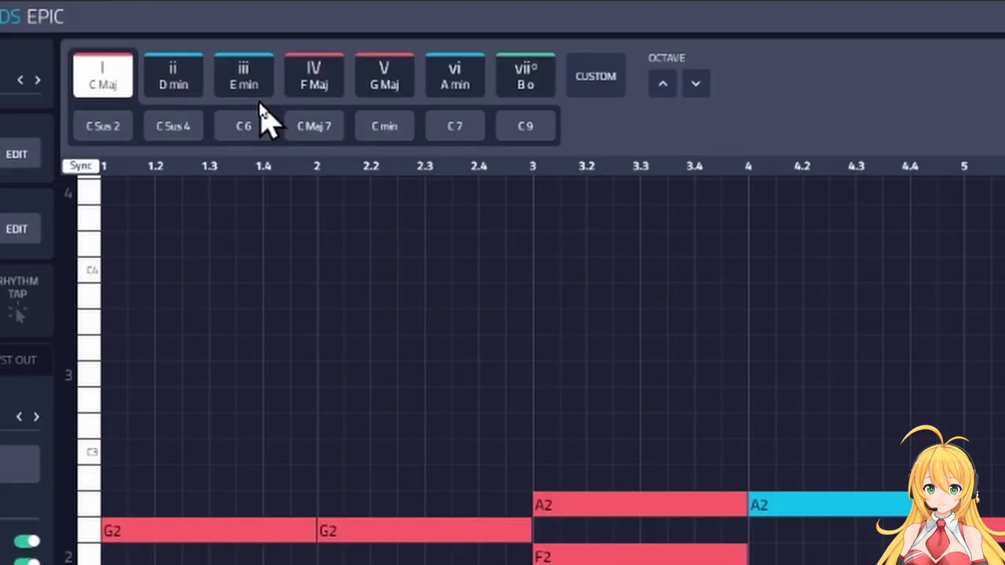
left_click(324, 138)
left_click(252, 91)
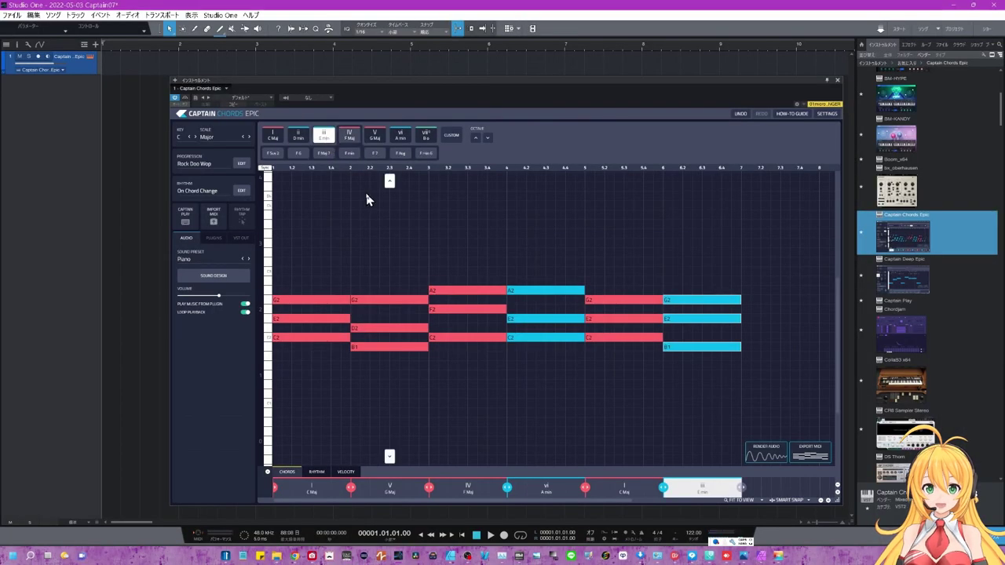
left_click(398, 139)
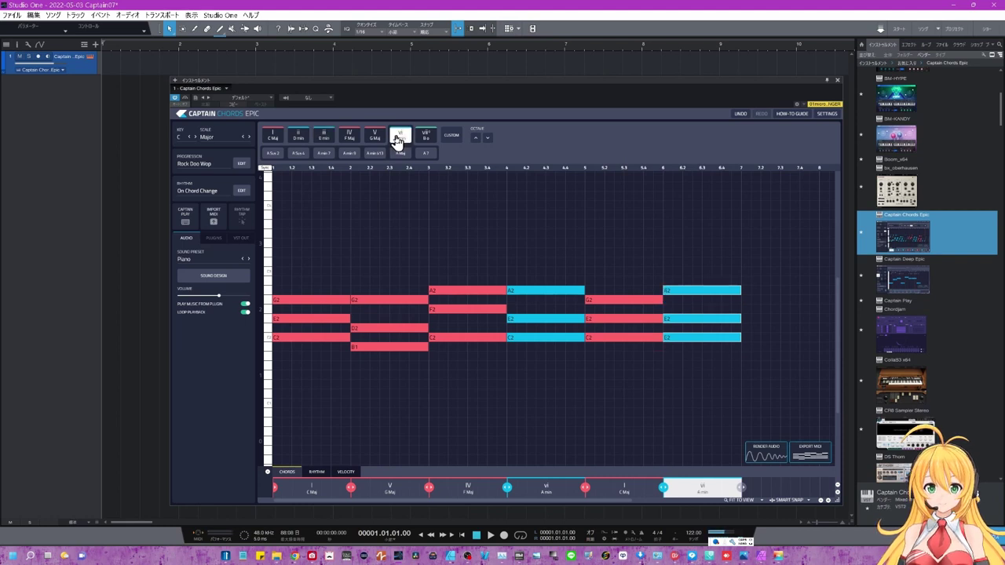
Add a seventh chord to the progression and set it to IV (F Maj).
mouse_move(765, 292)
left_click(782, 308)
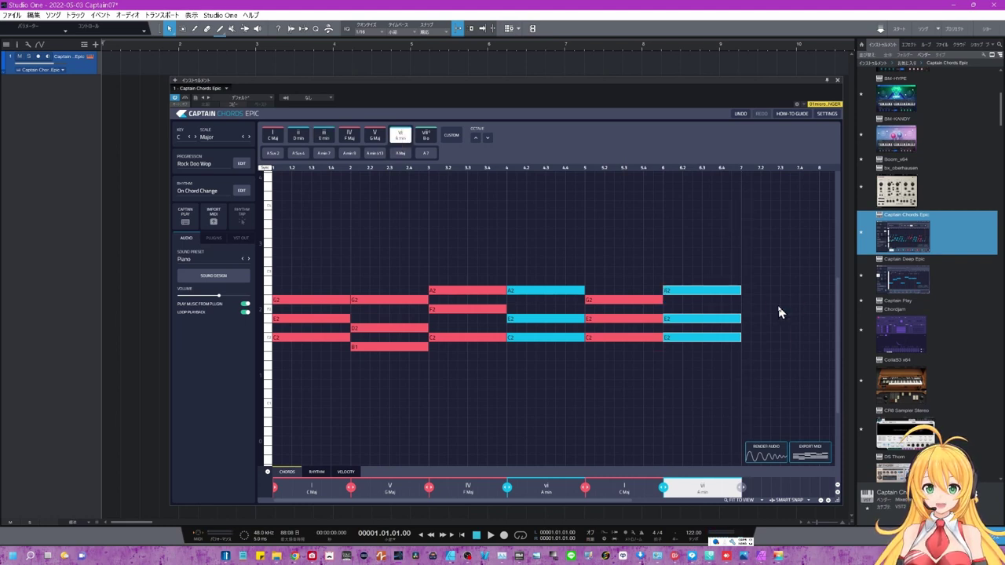
mouse_move(350, 146)
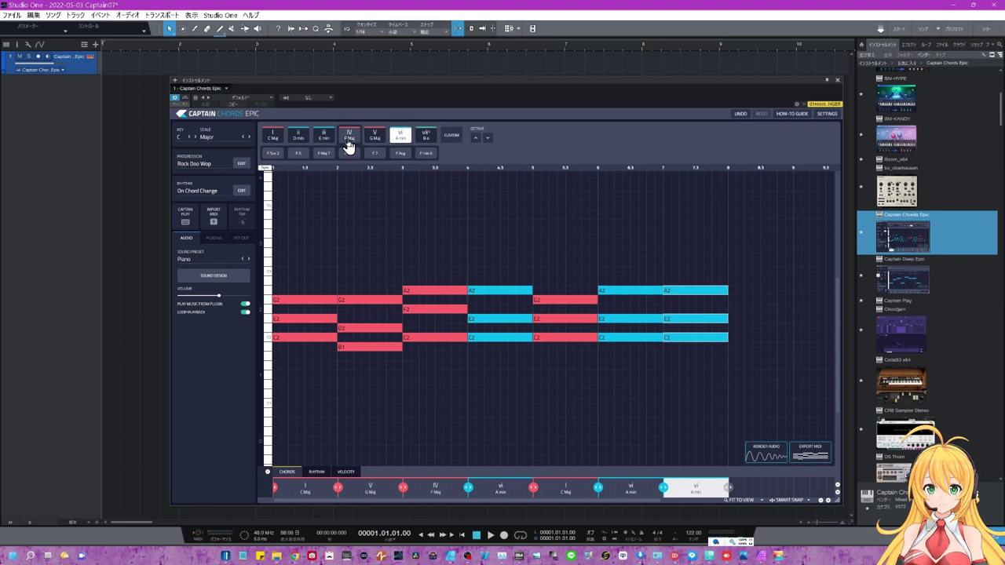
left_click(349, 140)
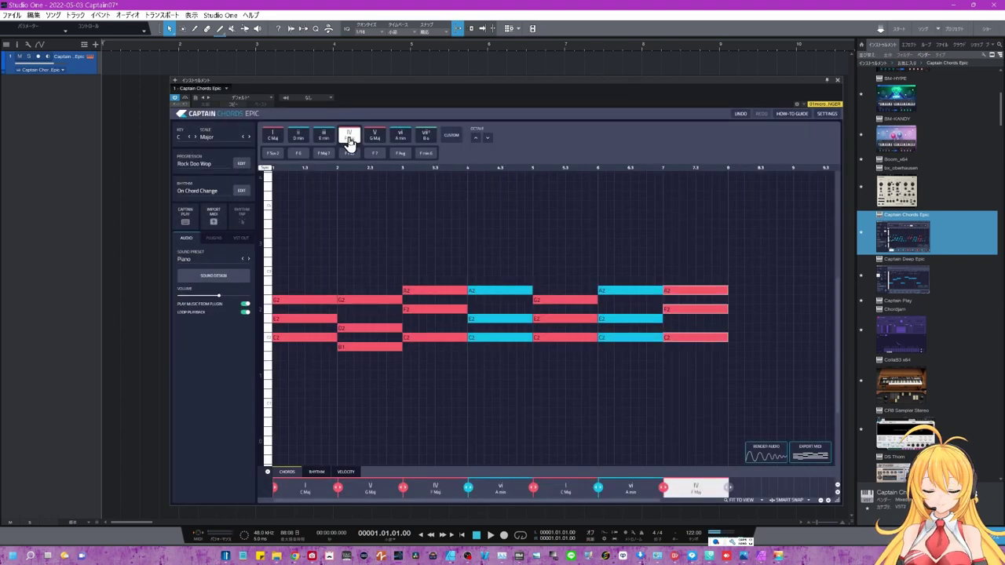
Add an eighth chord, set it to G 7 on the V degree, and raise its voicing by two inversions.
mouse_move(750, 358)
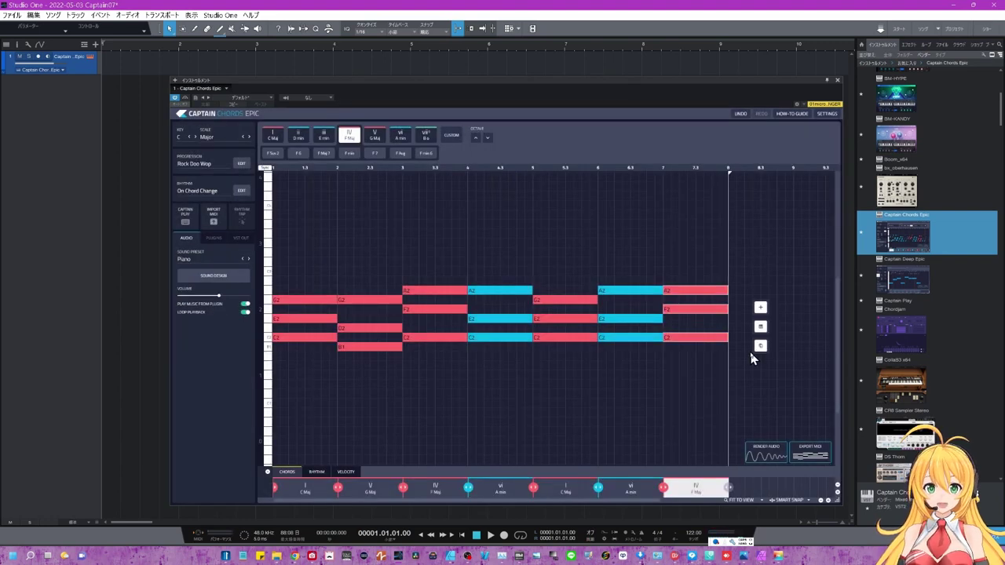
left_click(759, 309)
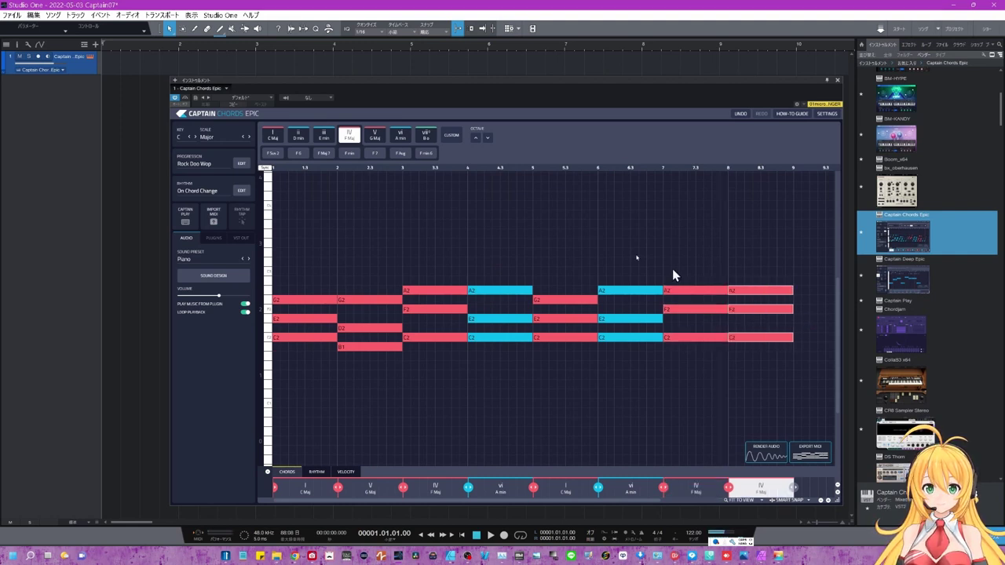
left_click(376, 142)
left_click(376, 140)
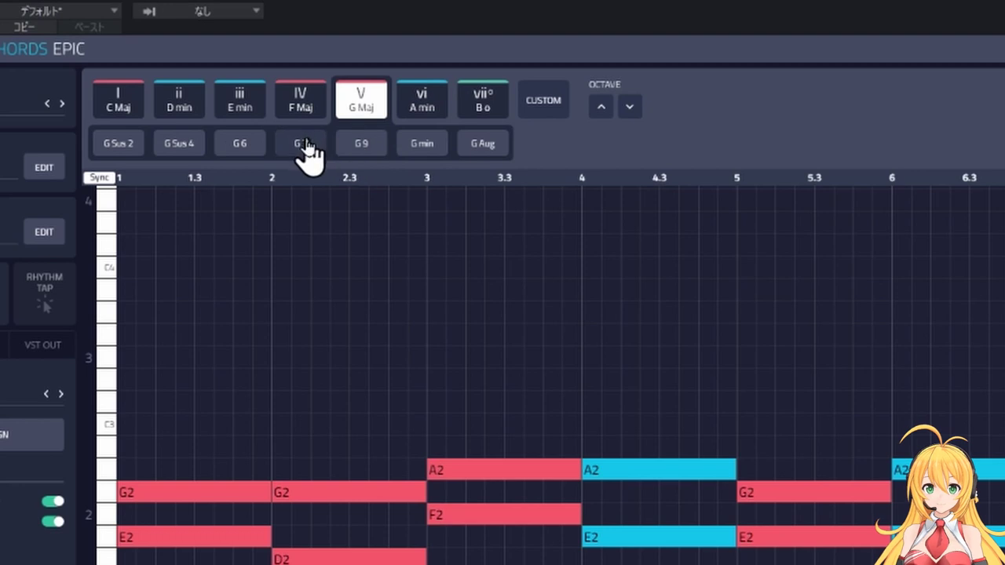
left_click(306, 145)
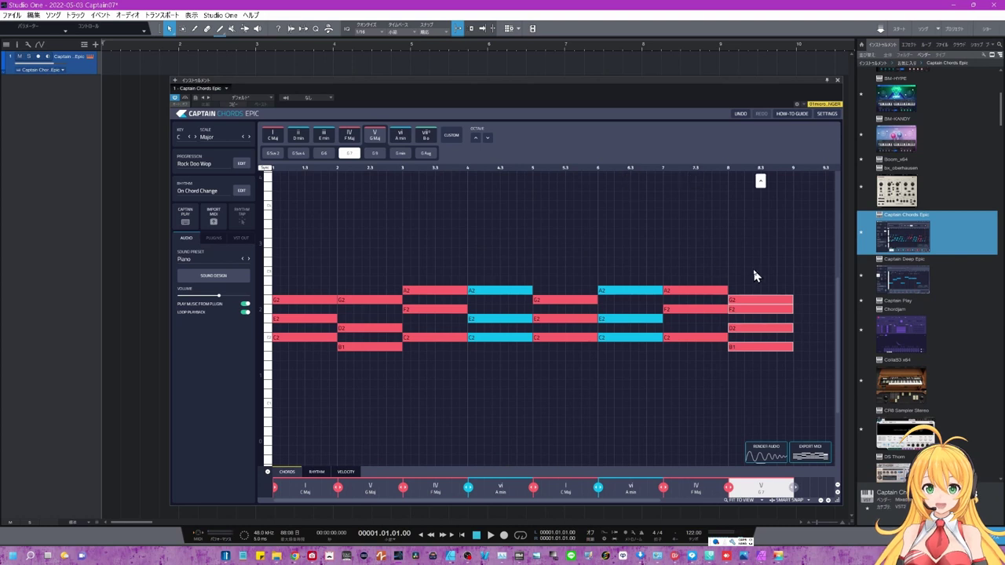
left_click(761, 182)
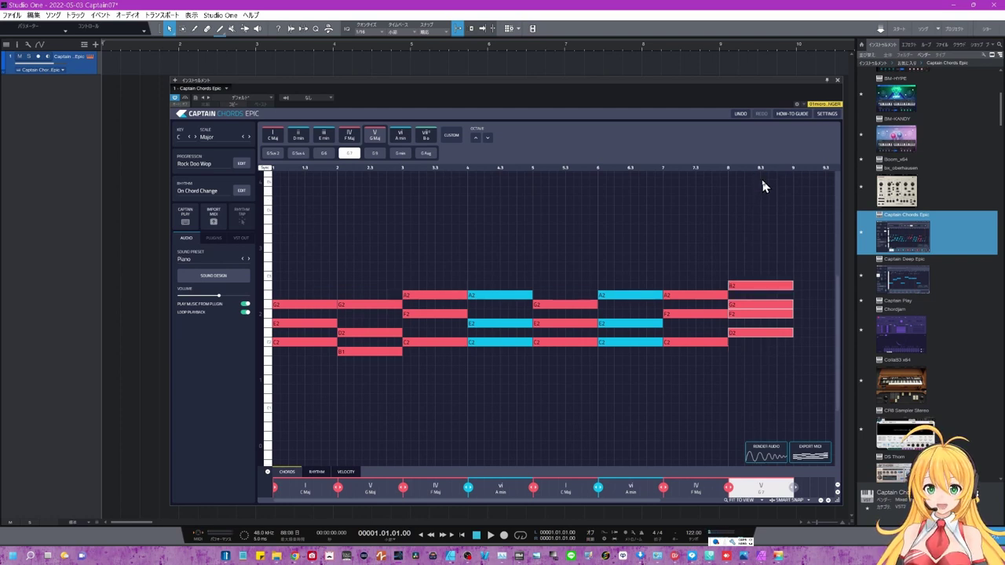
left_click(761, 183)
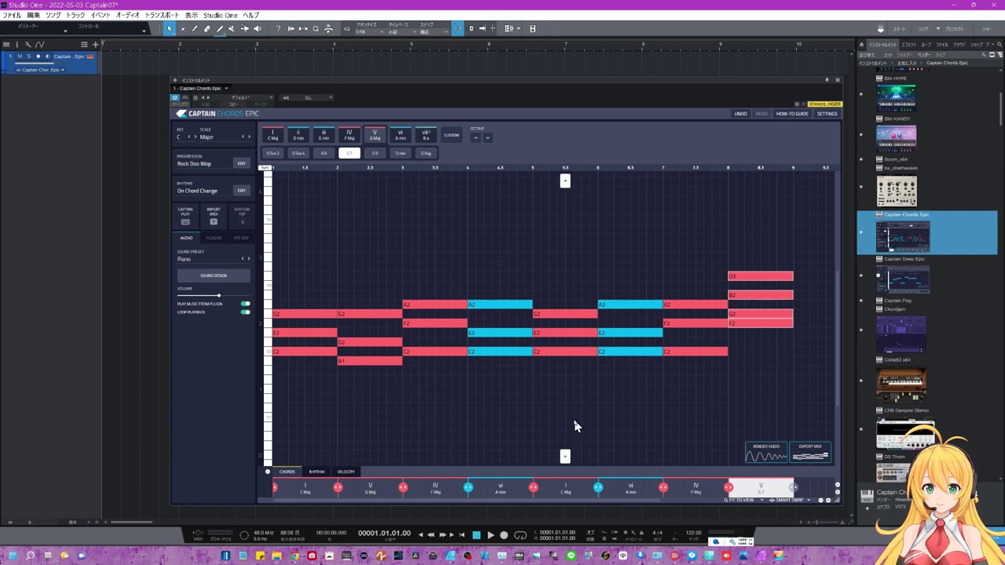
Replace the chords from bar 5 onward with The Big Four Chords progression.
left_click(573, 490)
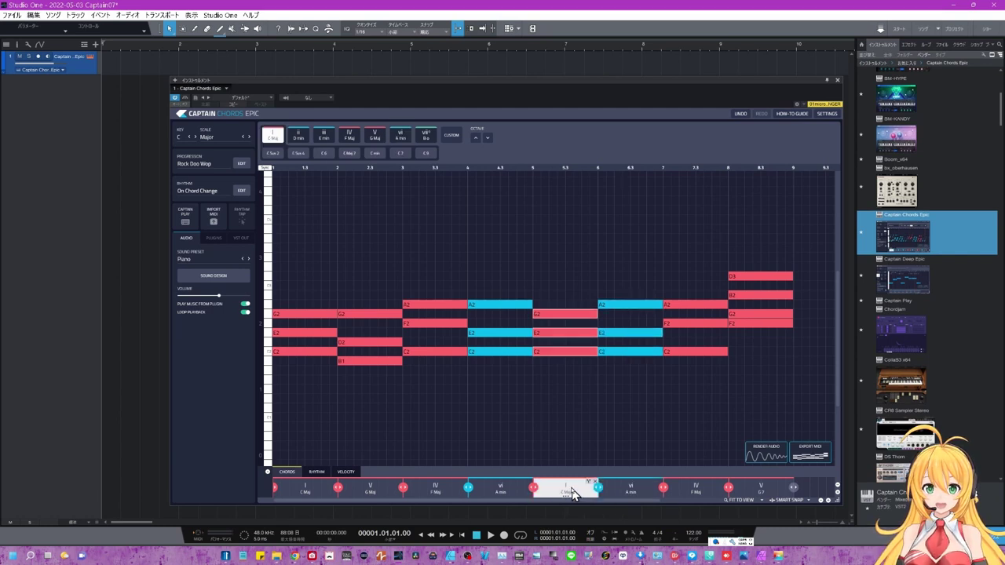
left_click(212, 170)
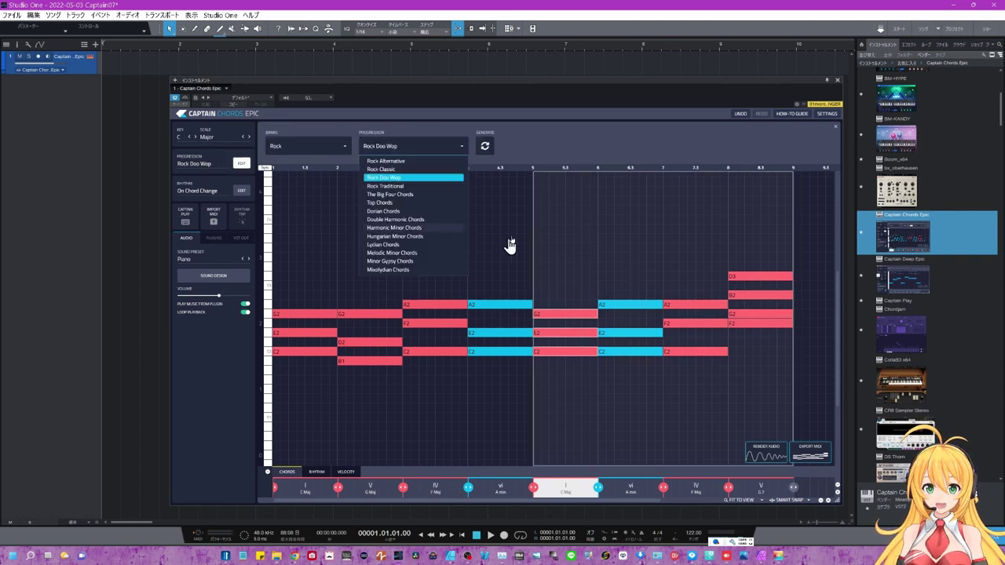
left_click(393, 195)
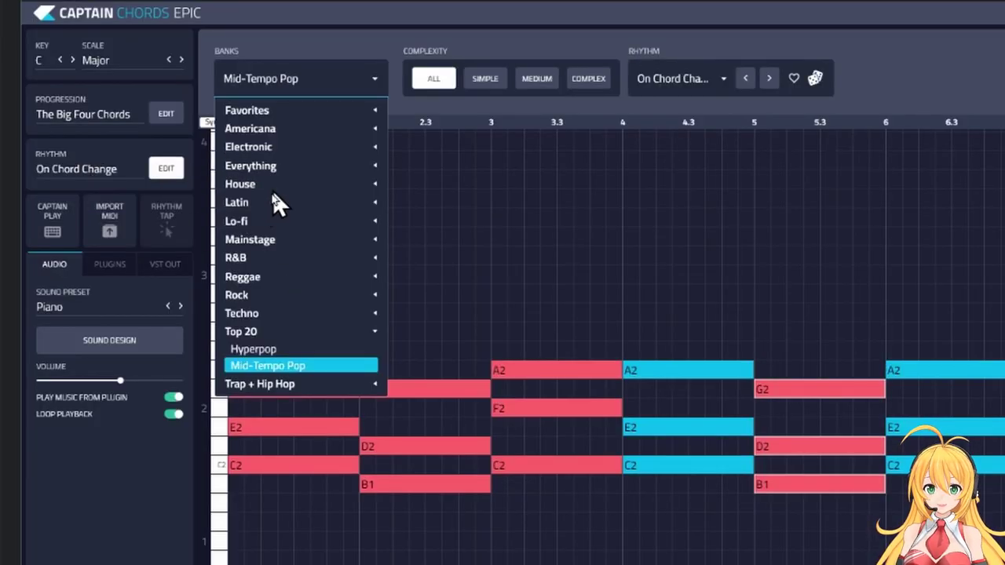
Choose the Rock rhythm bank and set the rhythm complexity to Complex.
left_click(272, 296)
left_click(260, 310)
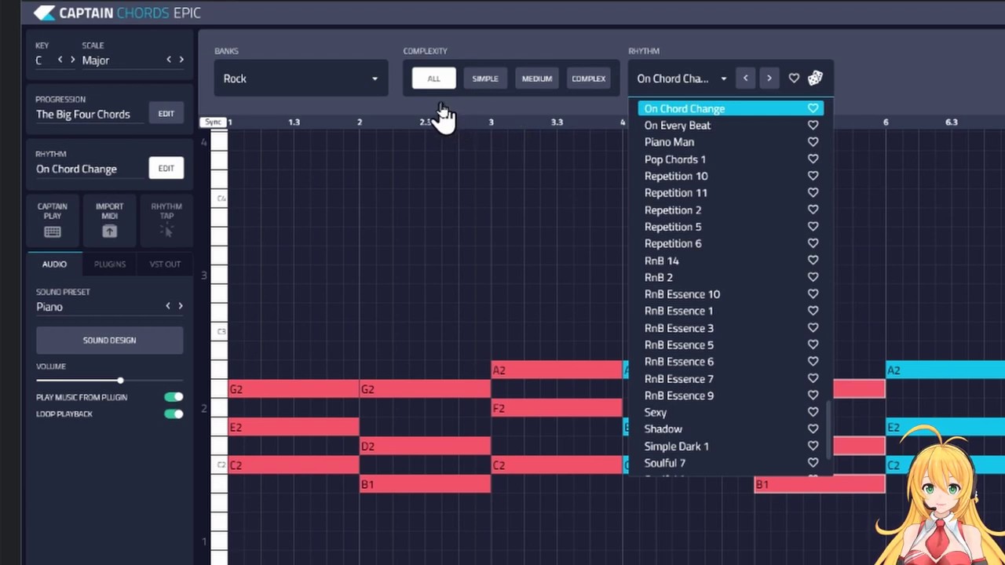
left_click(485, 79)
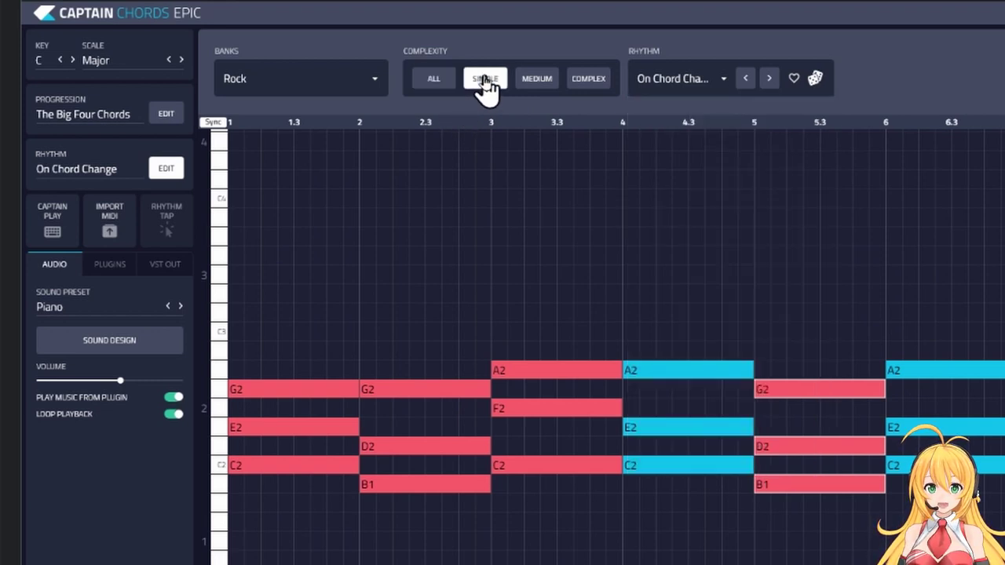
left_click(535, 79)
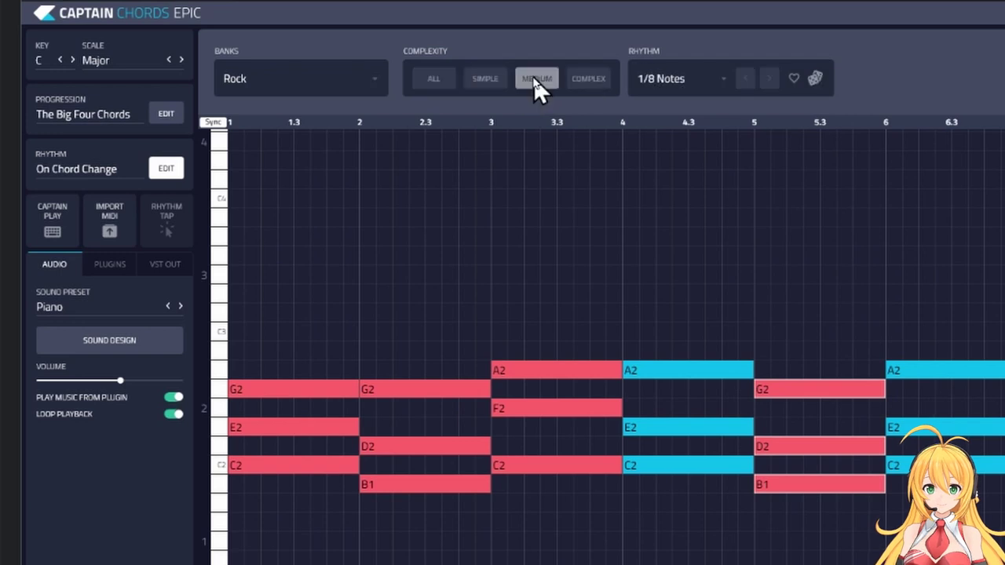
left_click(587, 83)
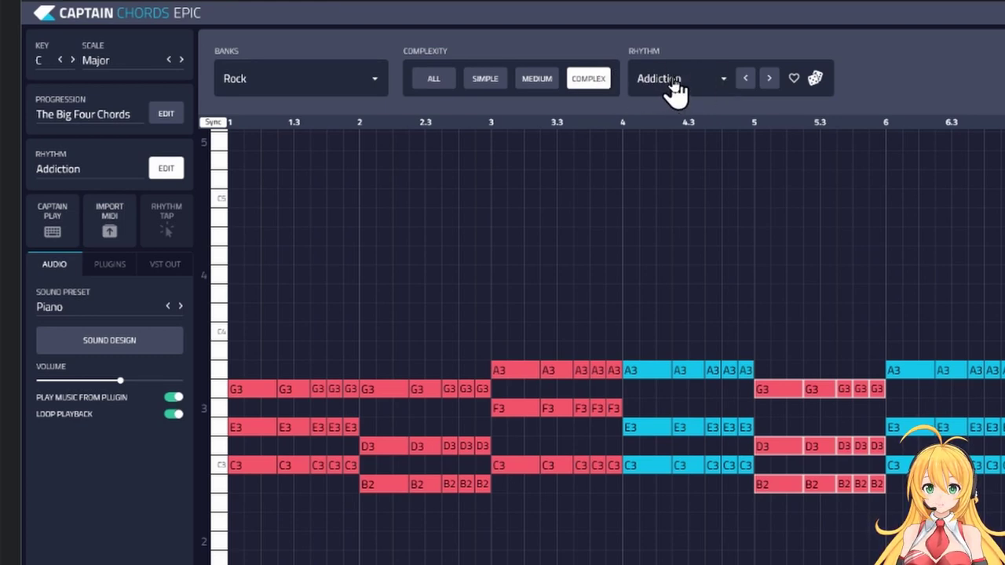
Randomize the chord rhythm to Idea 4 and play back the progression.
left_click(766, 80)
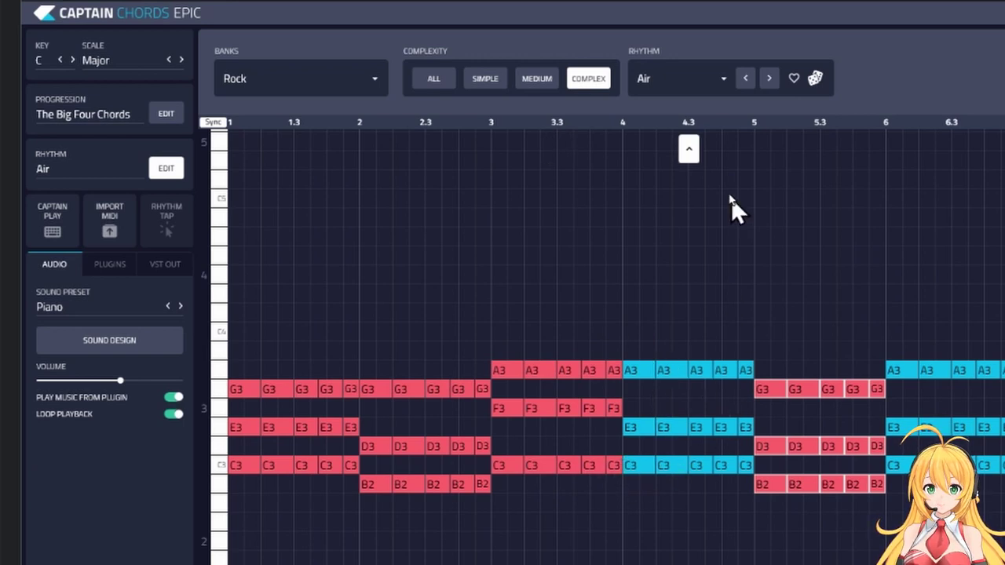
left_click(816, 80)
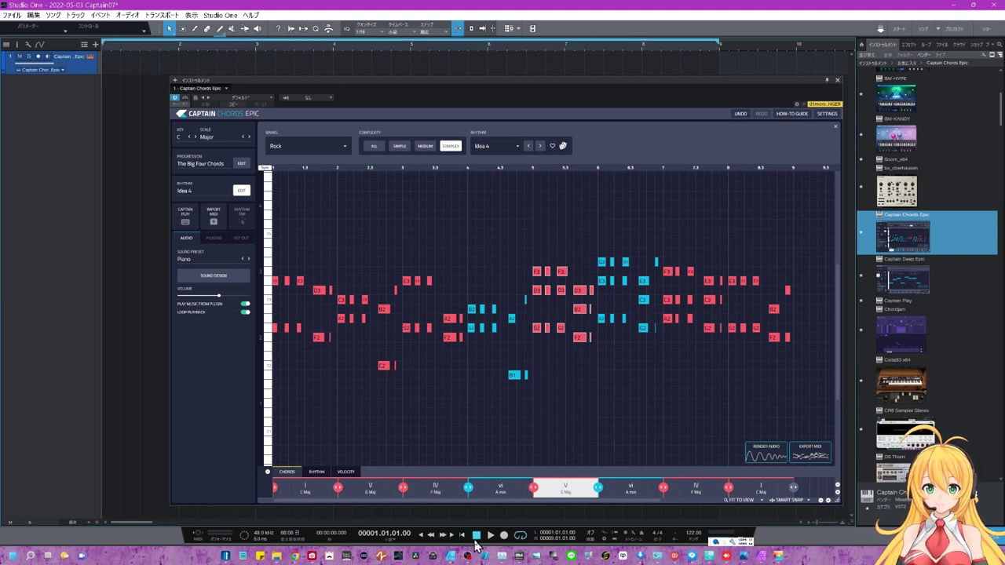
left_click(491, 536)
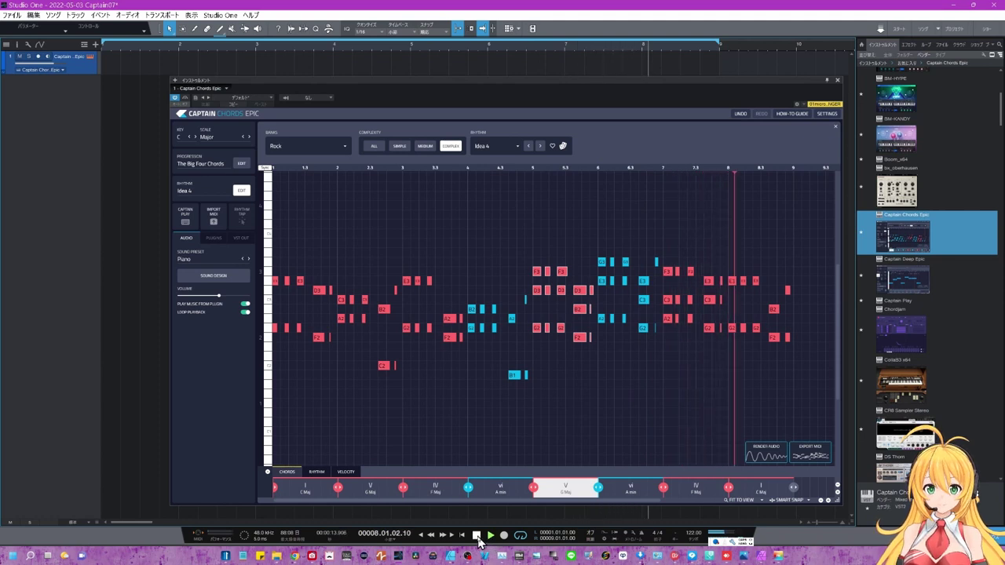
Randomize the chord rhythm to Movement 9 and then RnB Essence 3, playing back the progression with each.
left_click(476, 535)
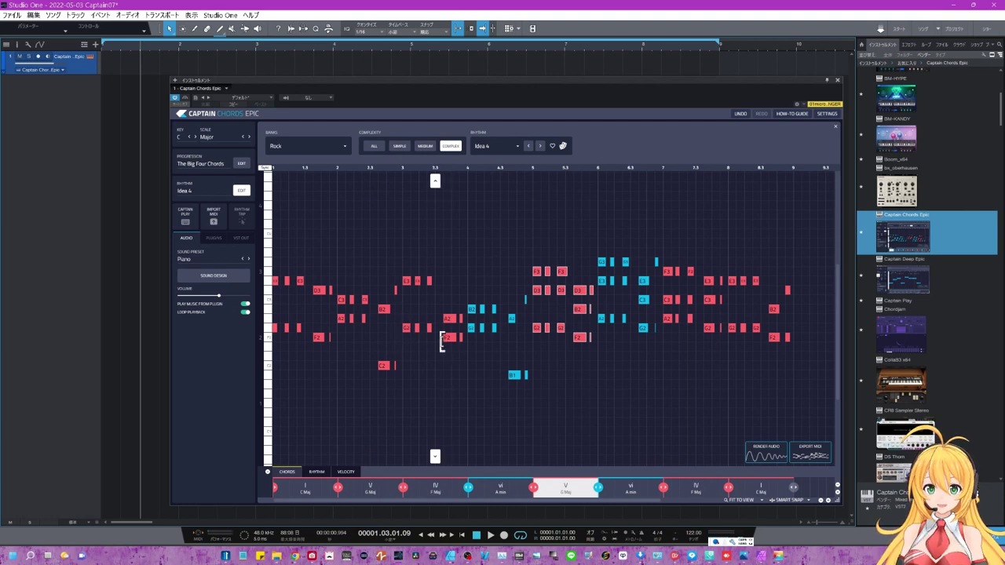
left_click(563, 147)
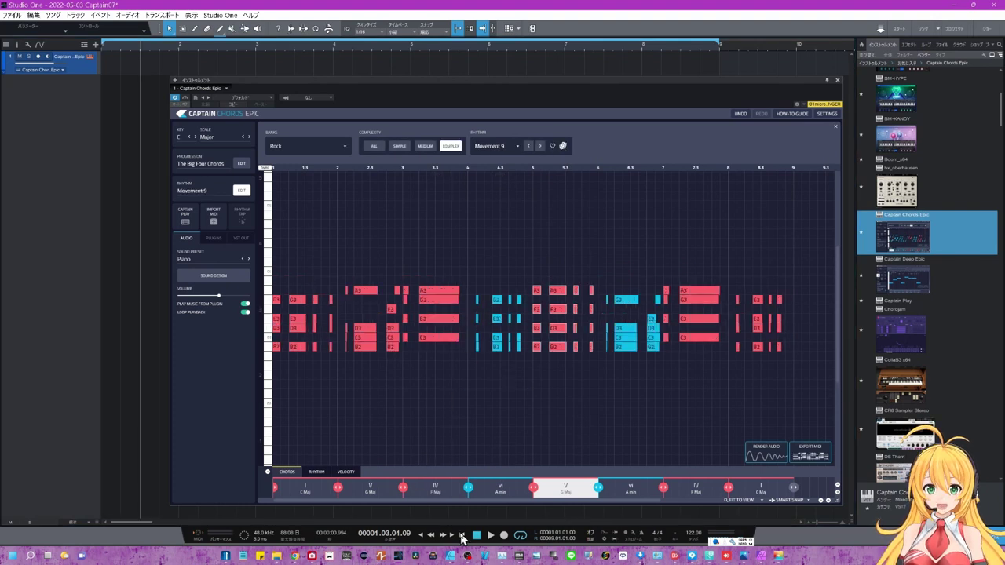
left_click(490, 537)
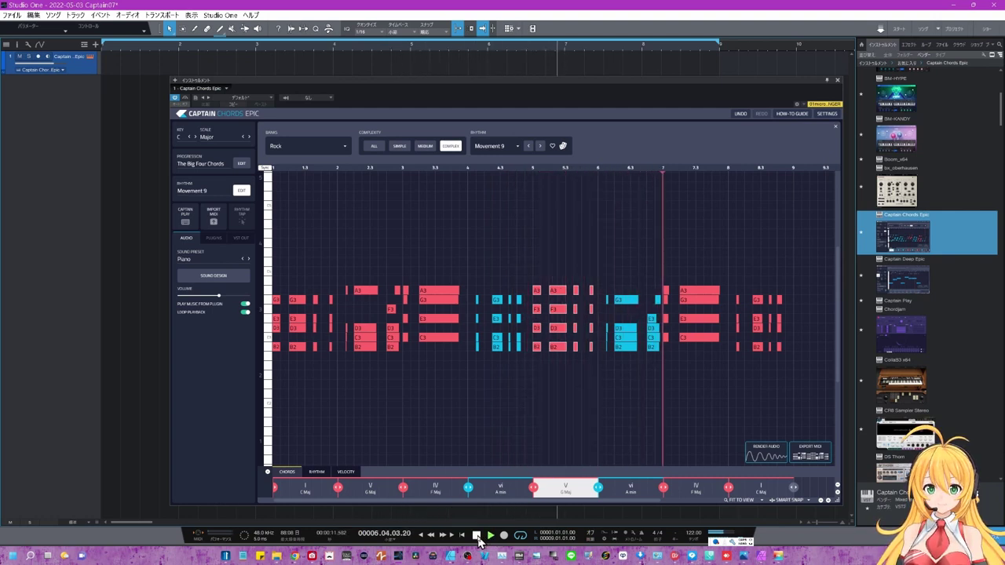
left_click(477, 537)
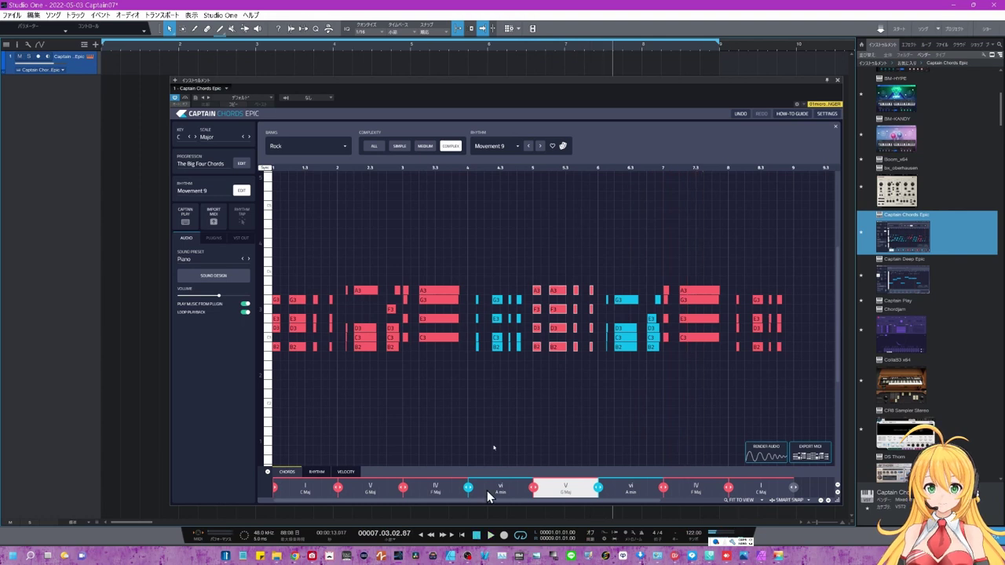
left_click(562, 146)
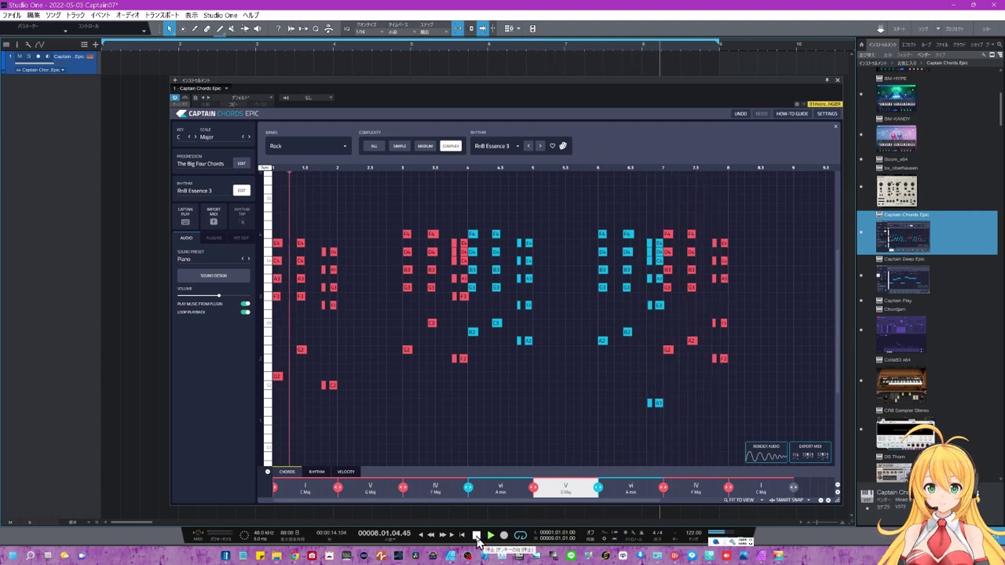
left_click(476, 542)
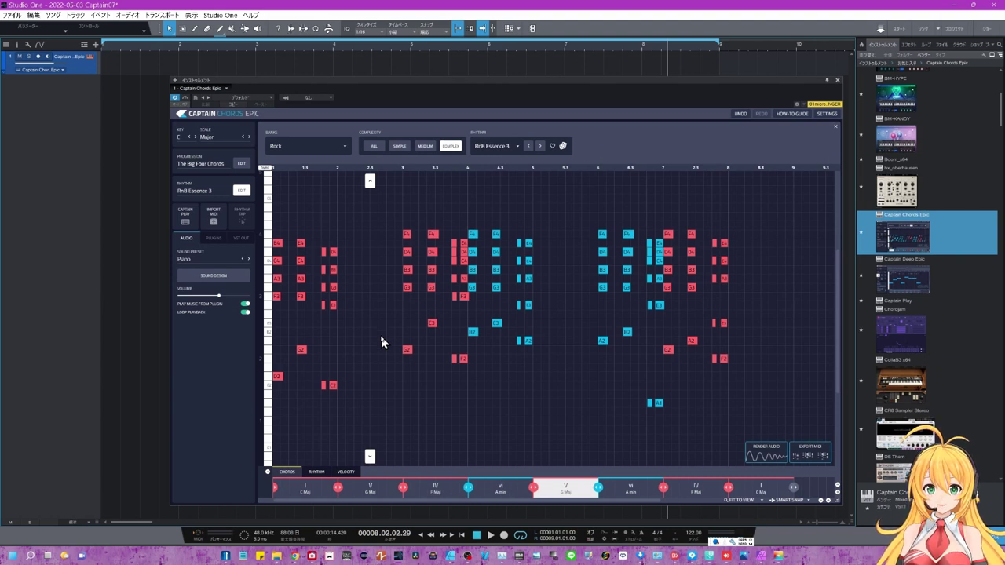
Choose the Anticipation 8 rhythm for the chords and play back the progression.
left_click(494, 146)
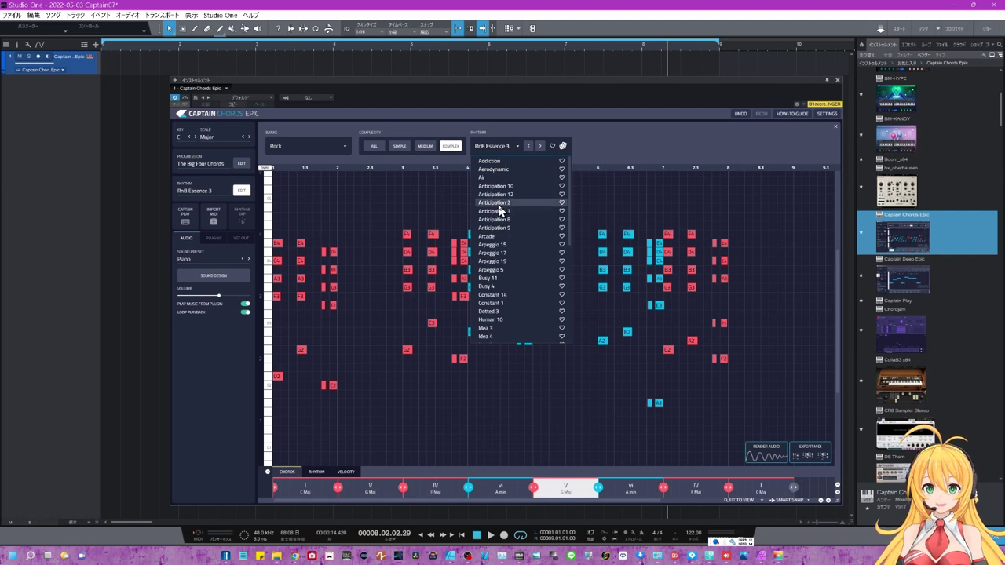
left_click(496, 220)
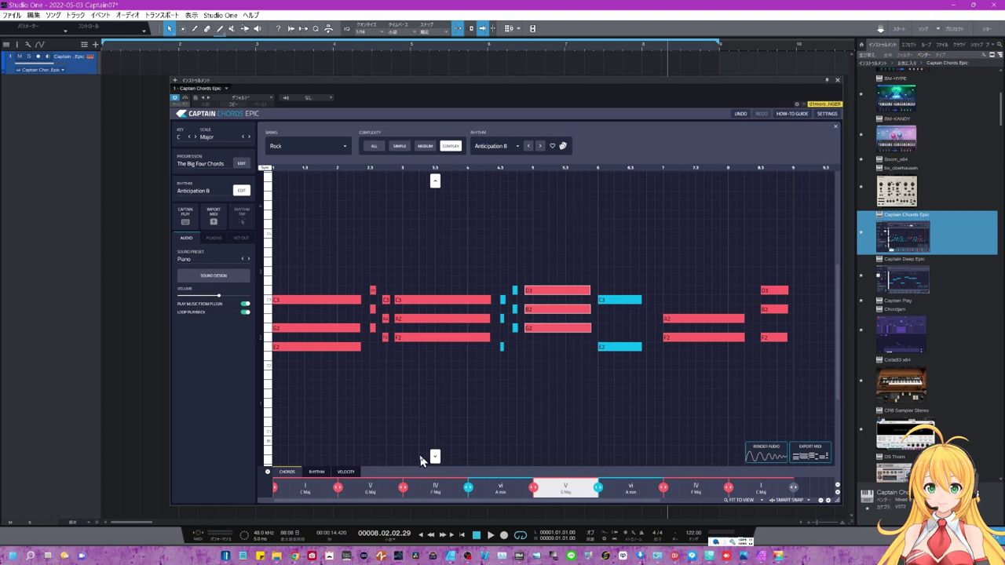
left_click(492, 539)
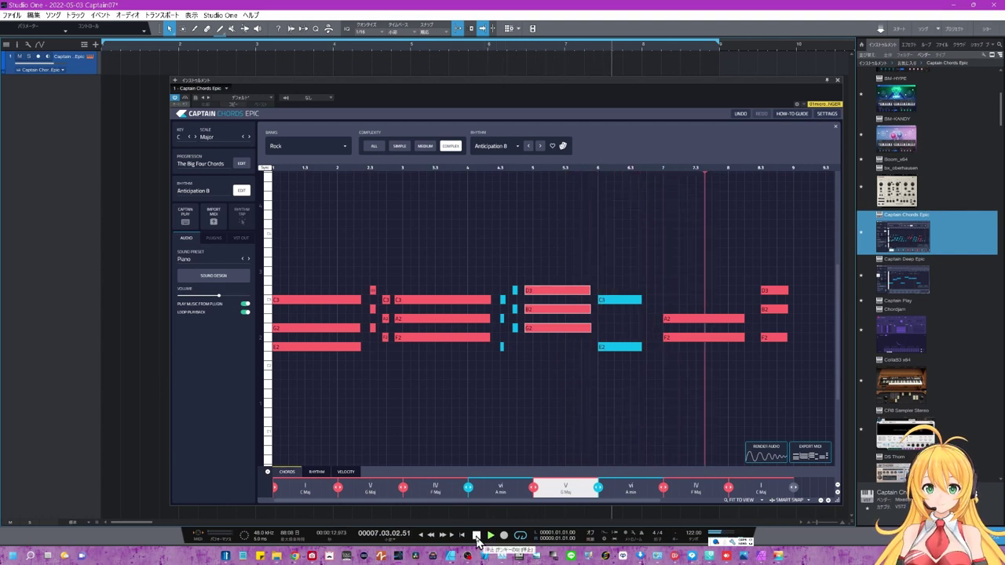
left_click(476, 537)
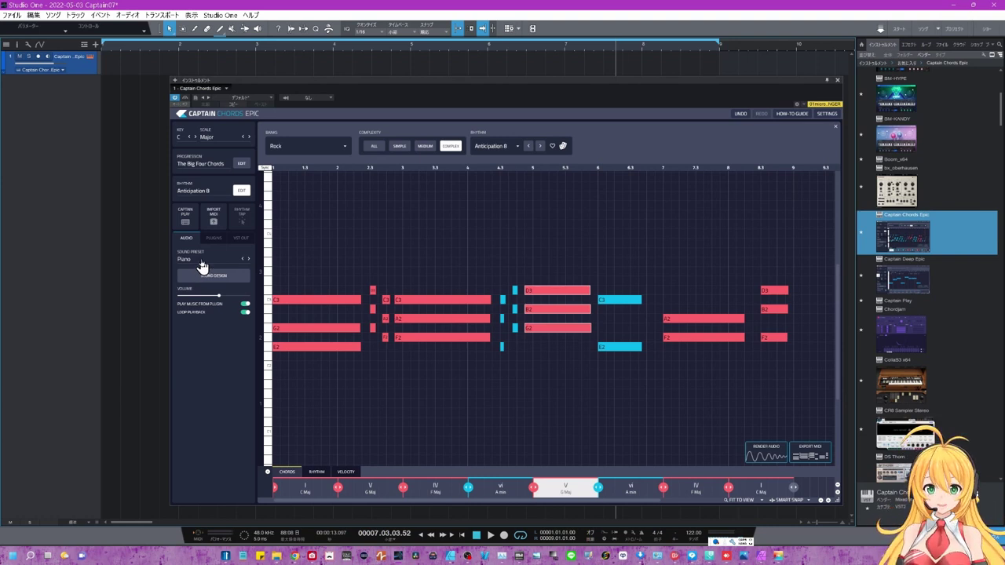
Audition the Keys sound presets Sine Synth, Sleepy Hollow, Space EP and Wurly Gig.
left_click(200, 262)
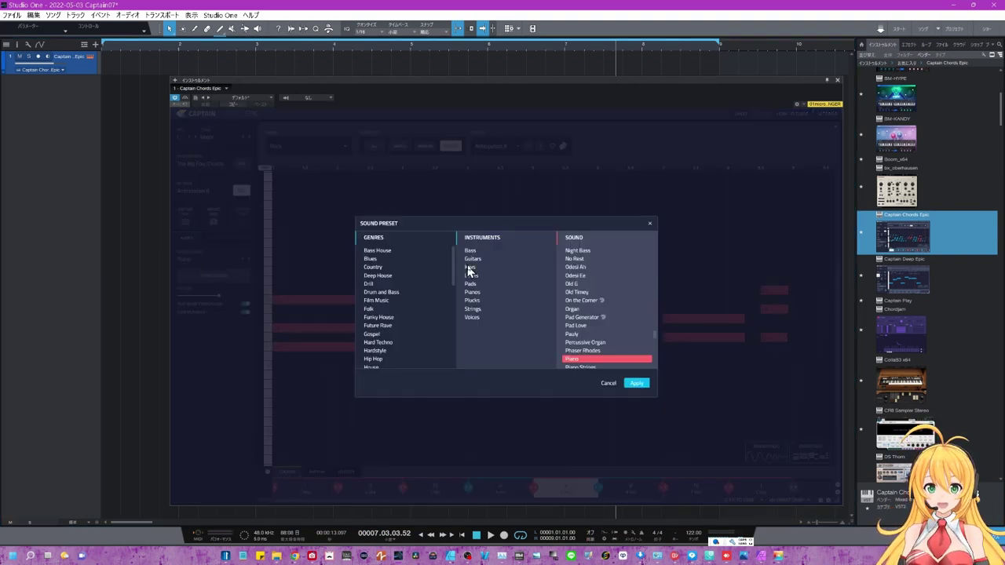
left_click(469, 268)
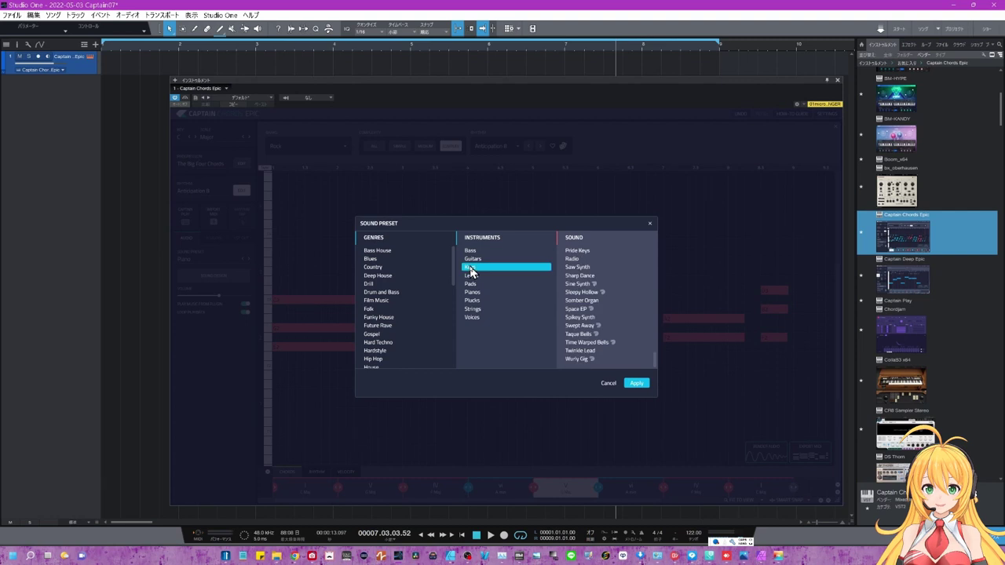
left_click(579, 284)
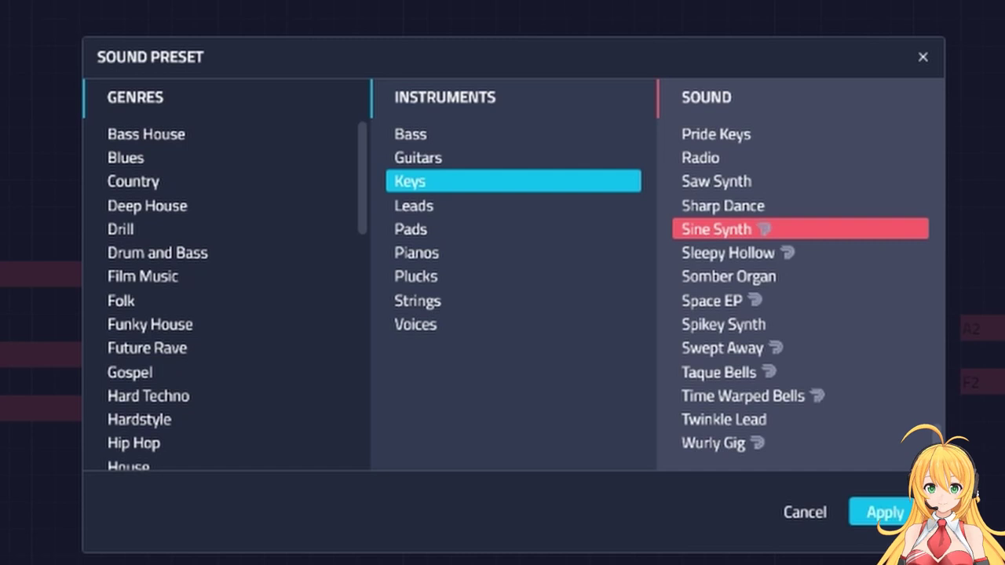
left_click(736, 257)
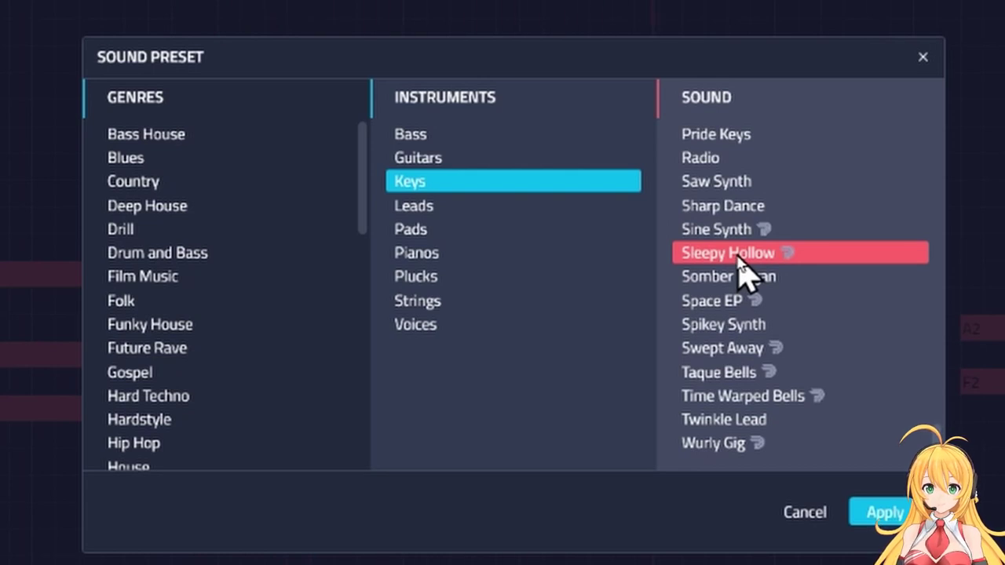
left_click(730, 300)
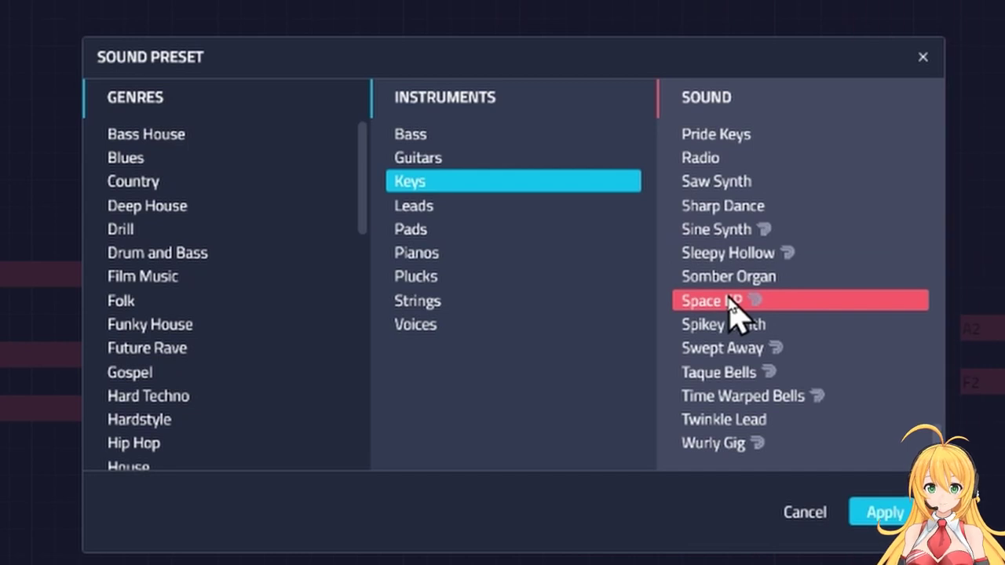
left_click(718, 444)
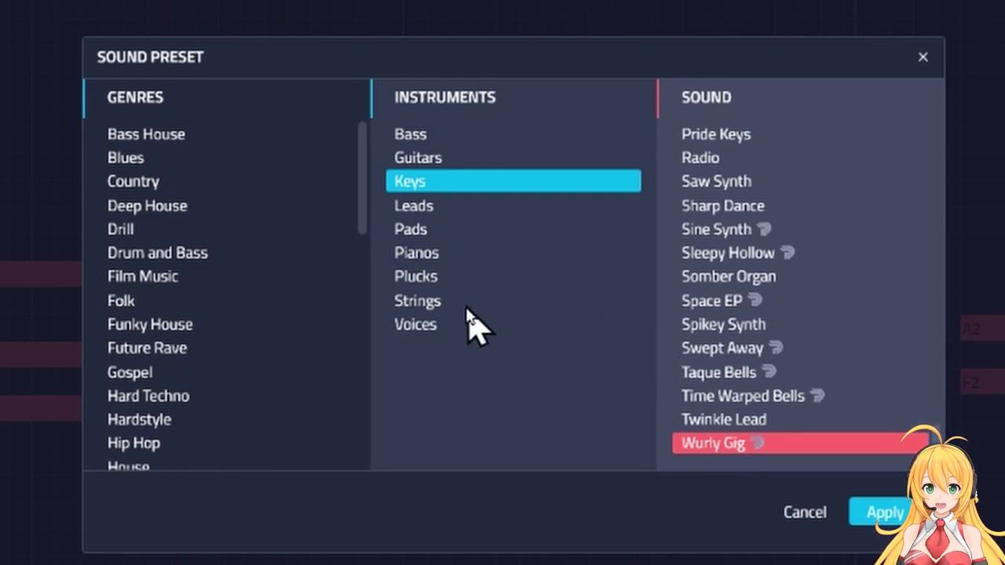
Filter the sound presets to Strings only and apply the Annasaw Pad sound.
left_click(437, 308)
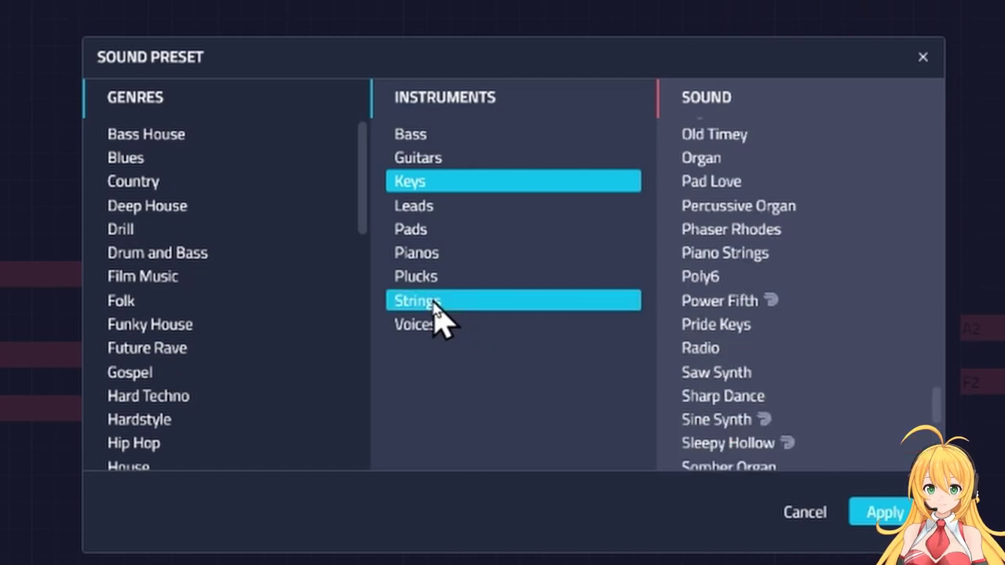
left_click(407, 180)
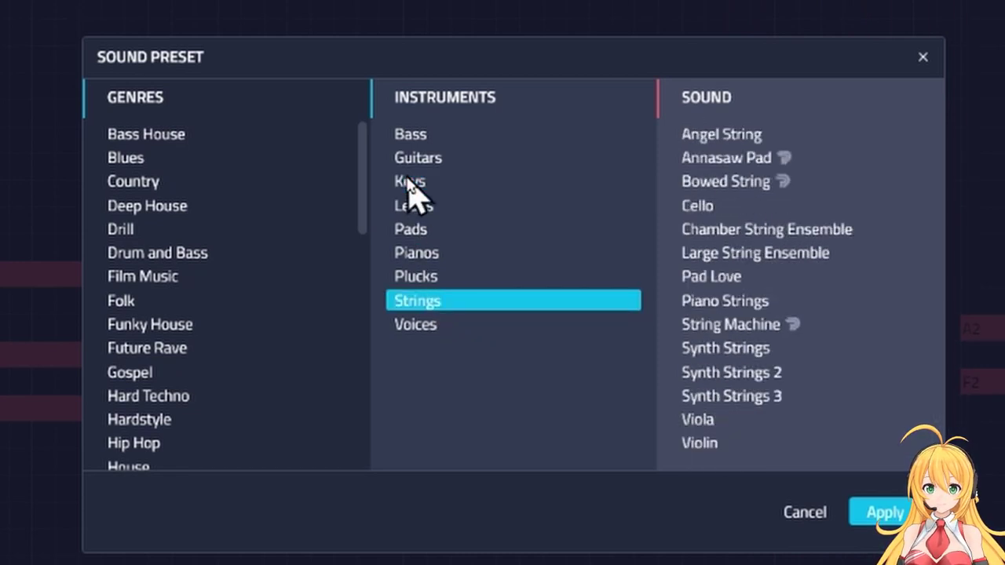
left_click(741, 163)
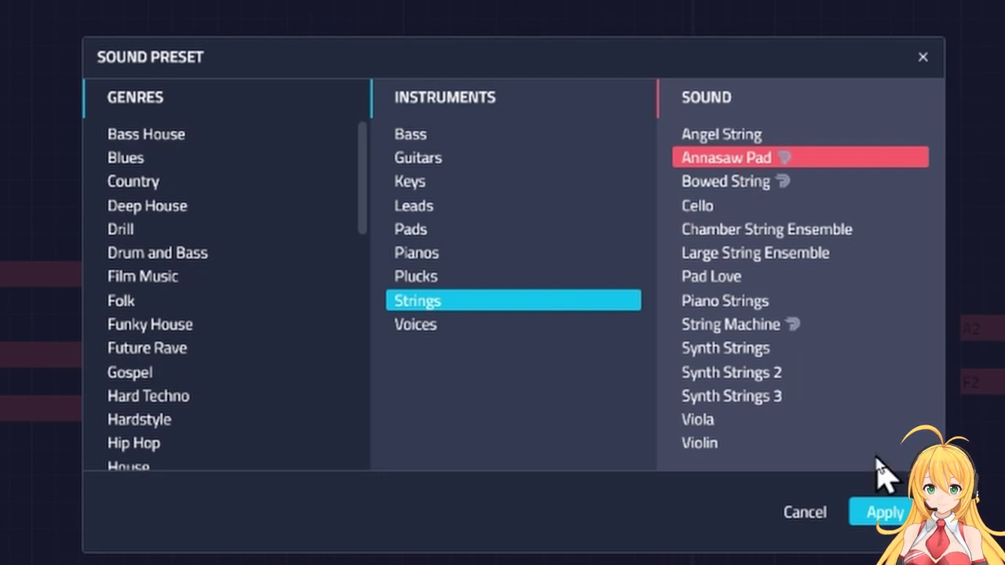
left_click(874, 510)
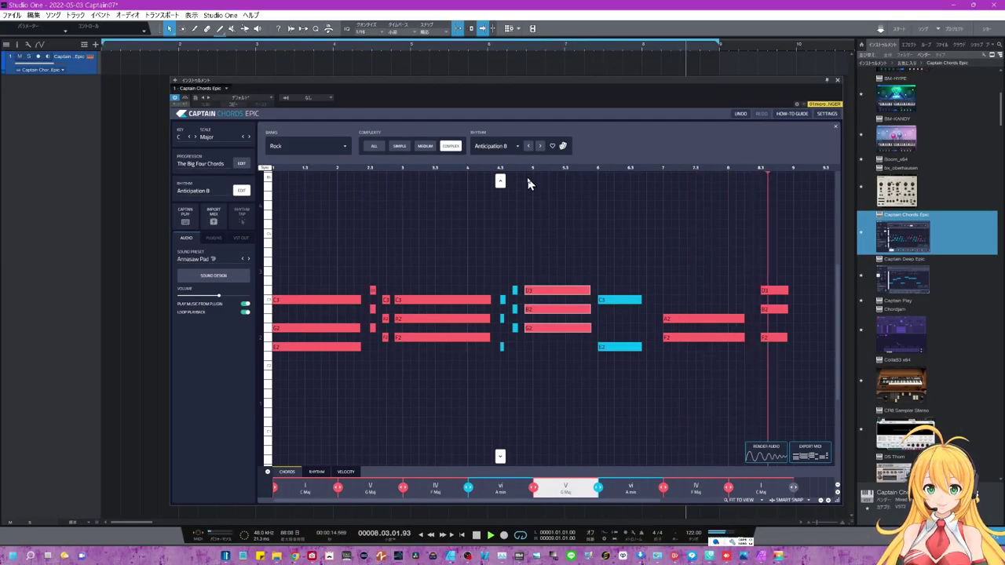
Randomize the chord rhythm to Movement 22 and then Idea 4 during playback, and stop playback.
left_click(562, 147)
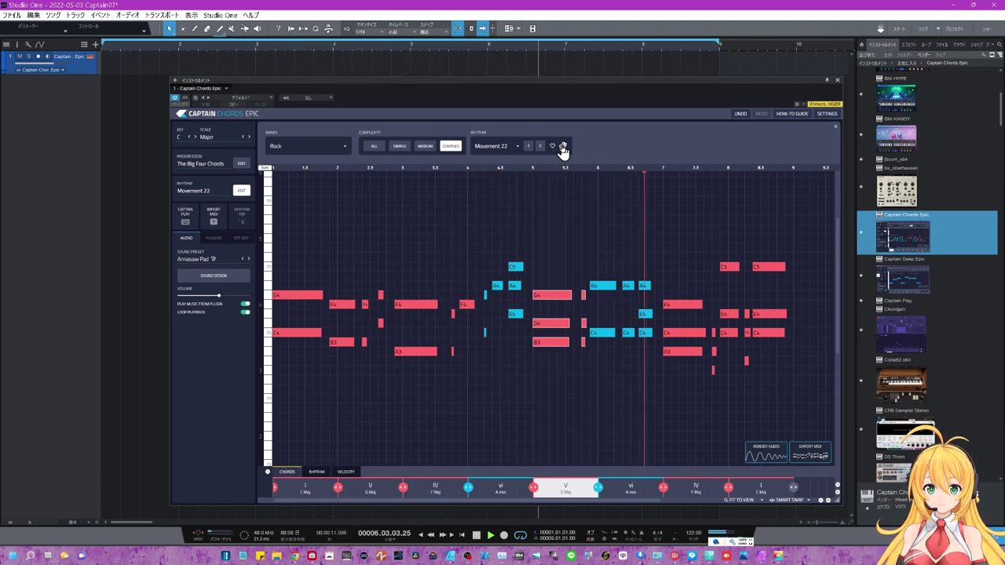
left_click(562, 147)
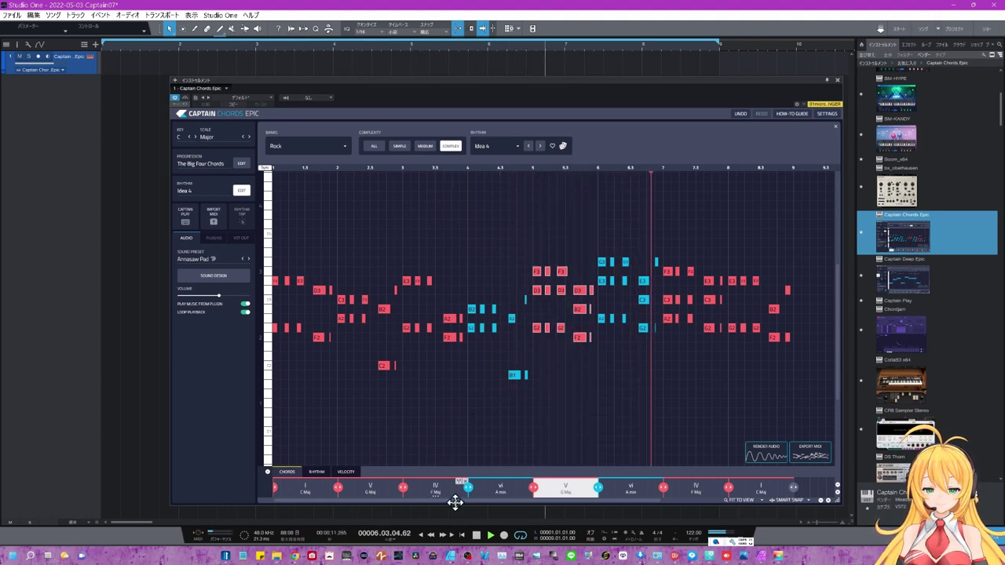
left_click(476, 536)
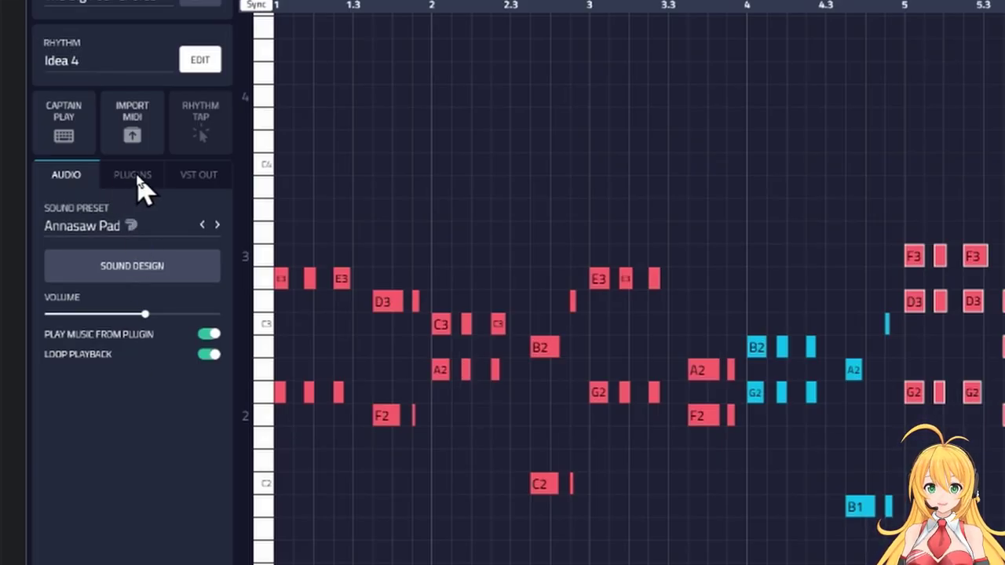
Load Toontrack EZkeys as the VST instrument that plays the chords.
left_click(133, 179)
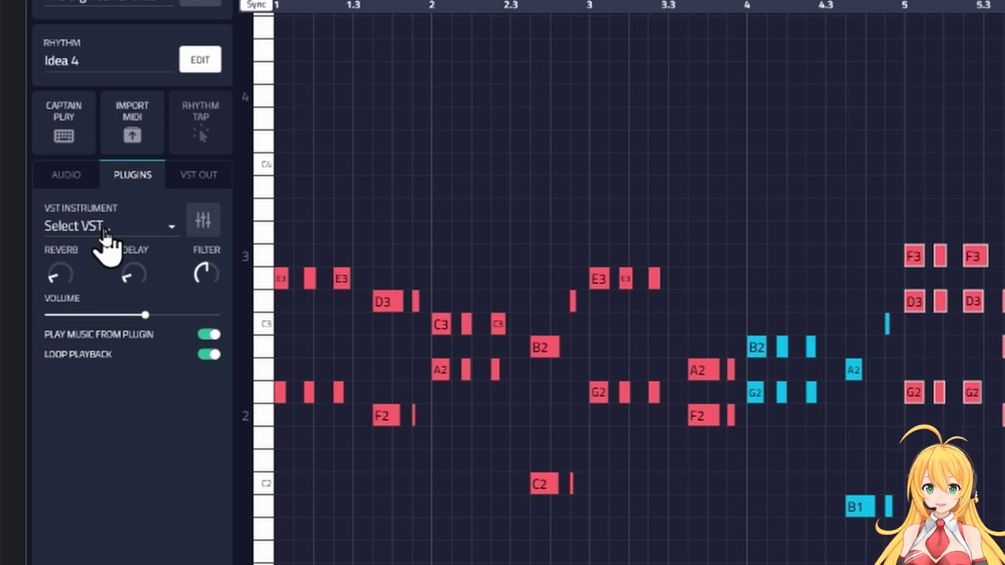
left_click(107, 232)
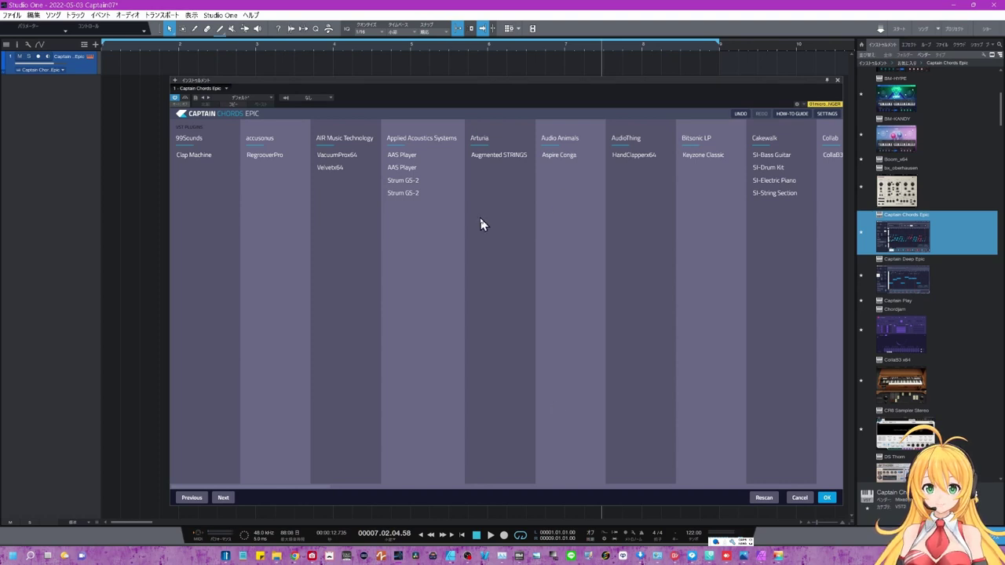
left_click(498, 487)
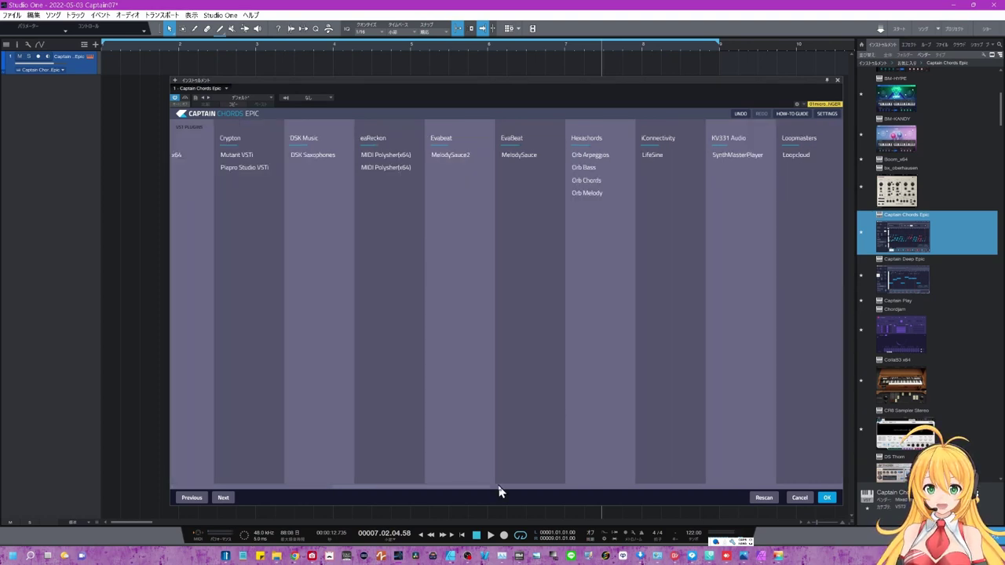
left_click(607, 489)
left_click(701, 489)
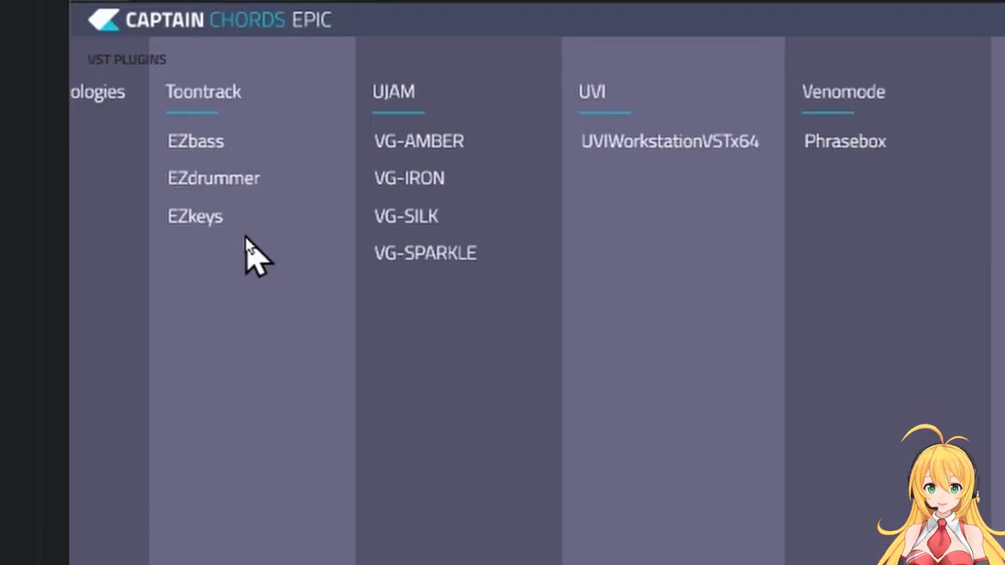
left_click(189, 224)
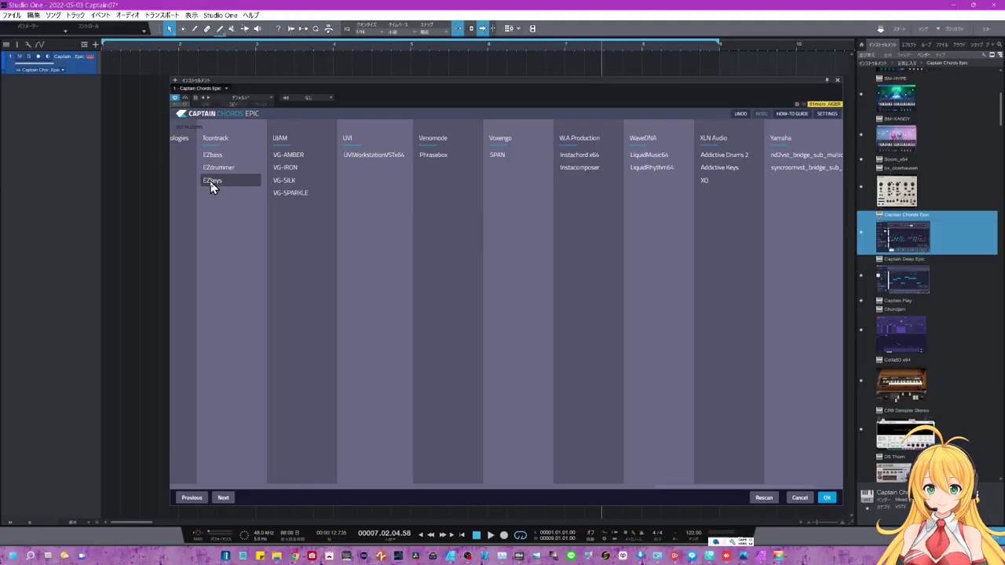
left_click(827, 498)
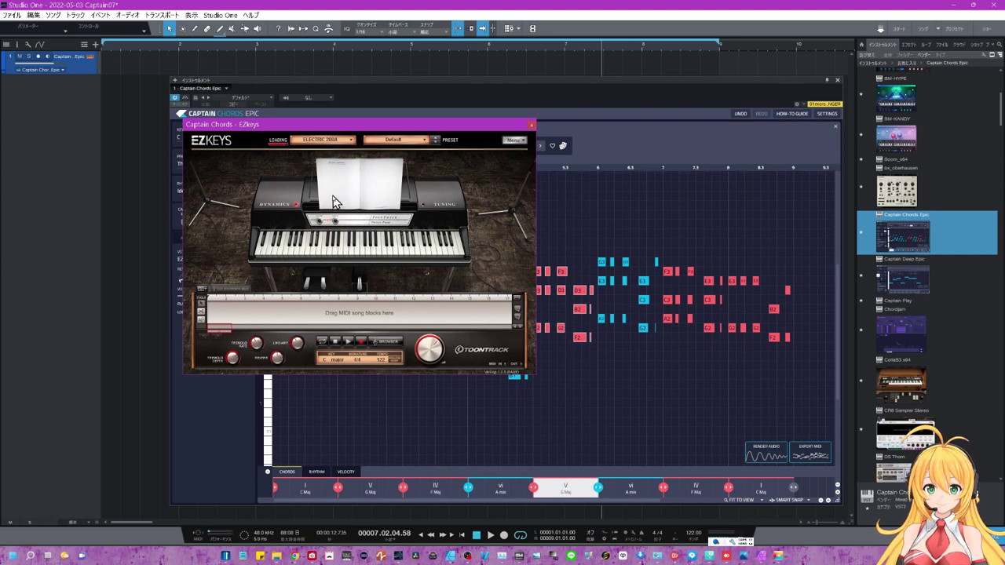
Switch the EZkeys library to Electric MK I and move its window clear of the chord editor.
left_click(336, 139)
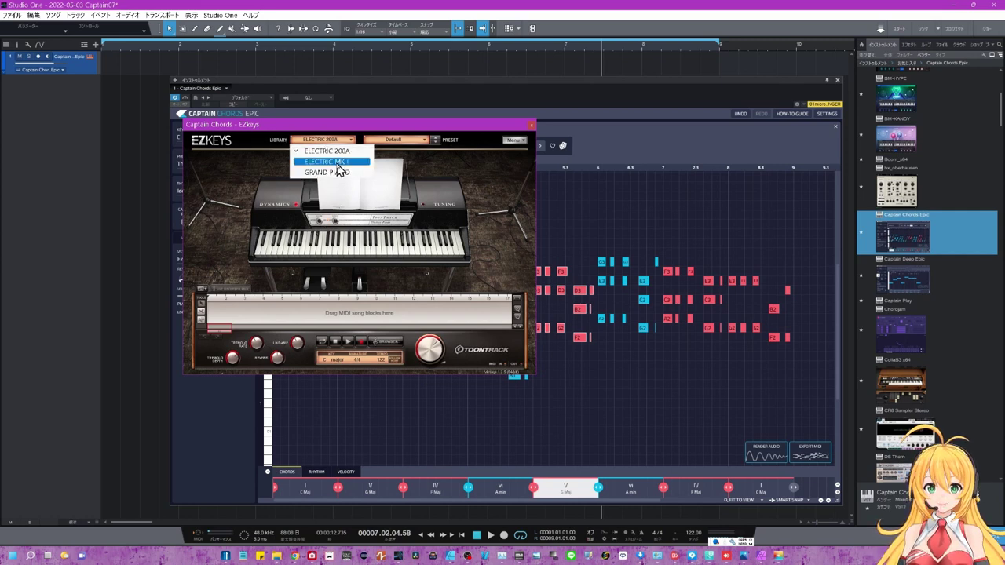
left_click(337, 162)
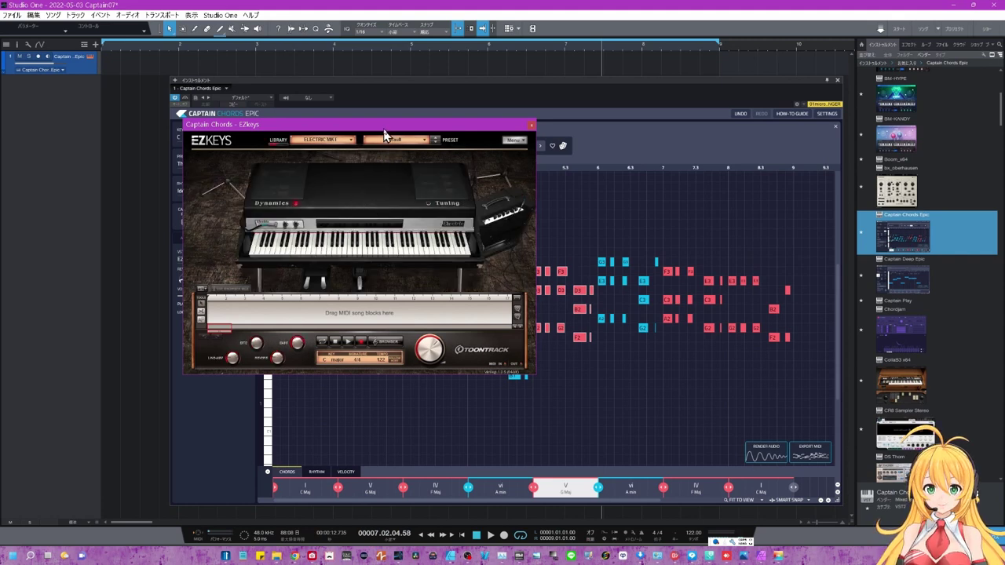
left_click_drag(384, 130, 844, 203)
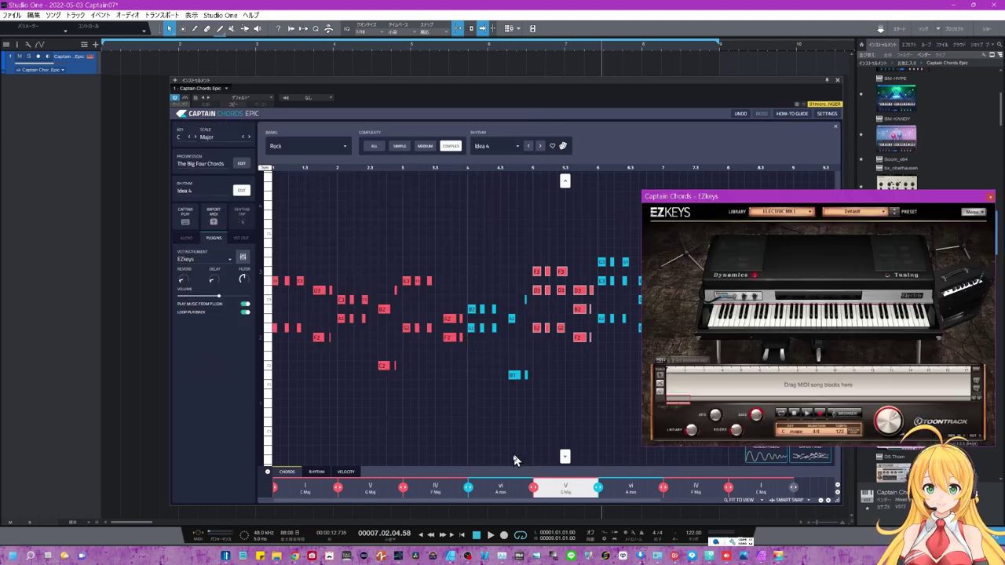
Play the progression from the start and randomize the chord rhythm to Jazz 7 and then RnB Essence 3.
left_click(463, 535)
left_click(491, 536)
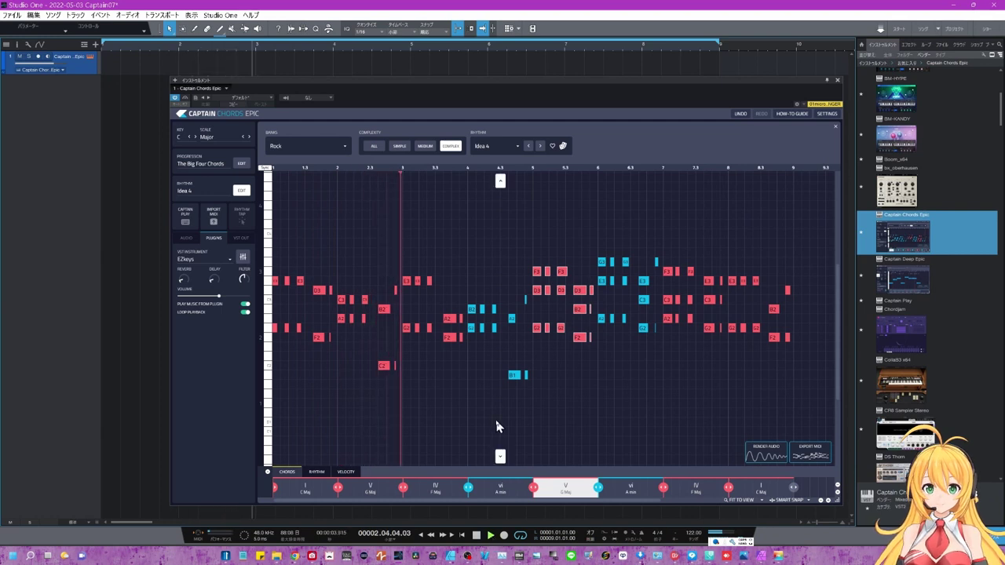
left_click(564, 149)
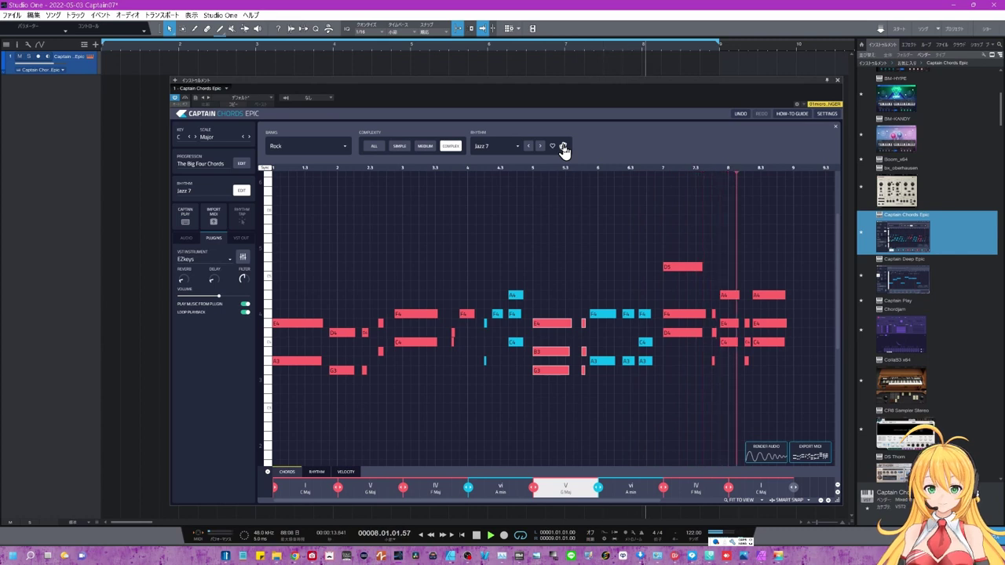
left_click(564, 150)
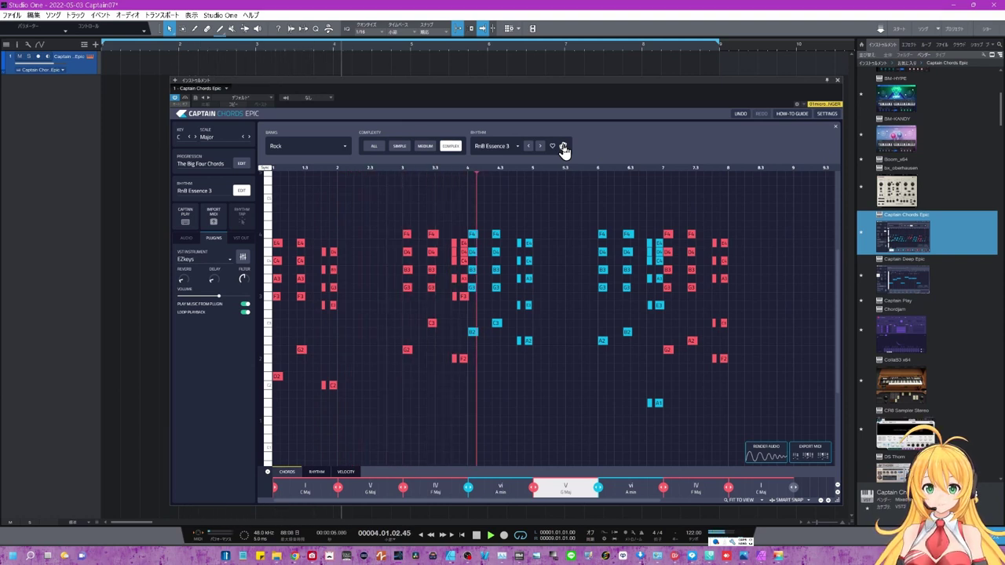
Randomize the chord rhythm to Anticipation 12, stop playback and hide the EZkeys window.
left_click(563, 146)
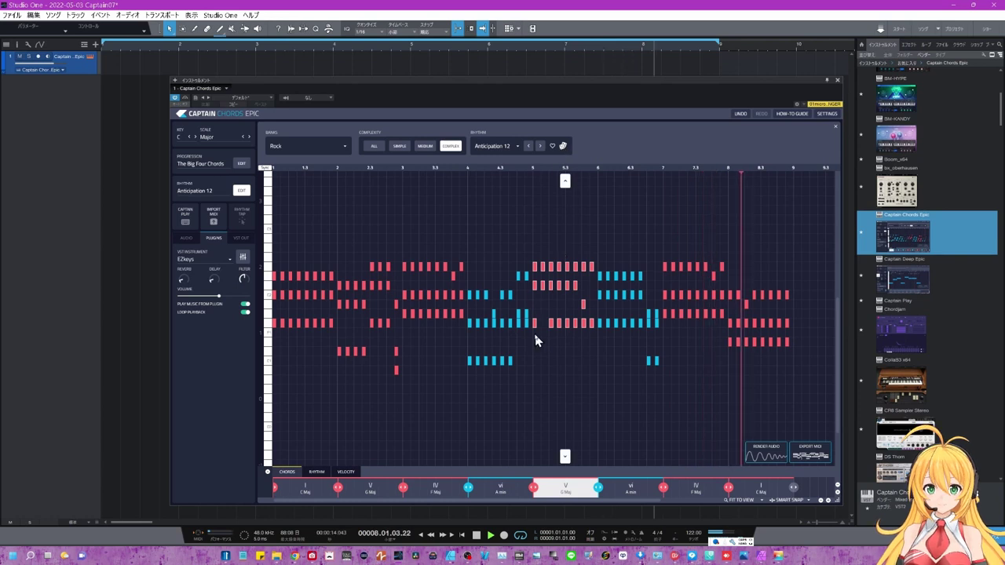
left_click(479, 539)
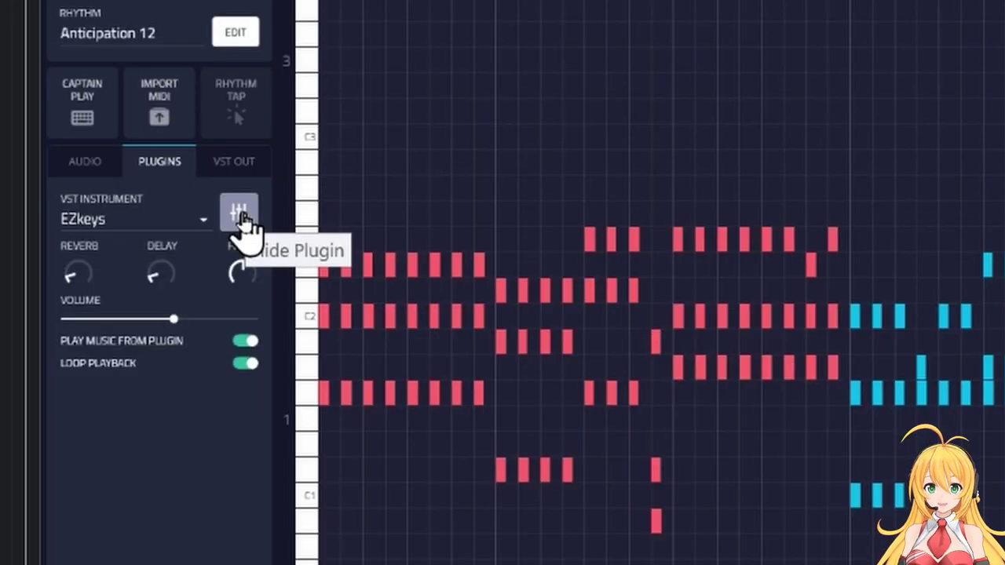
left_click(243, 216)
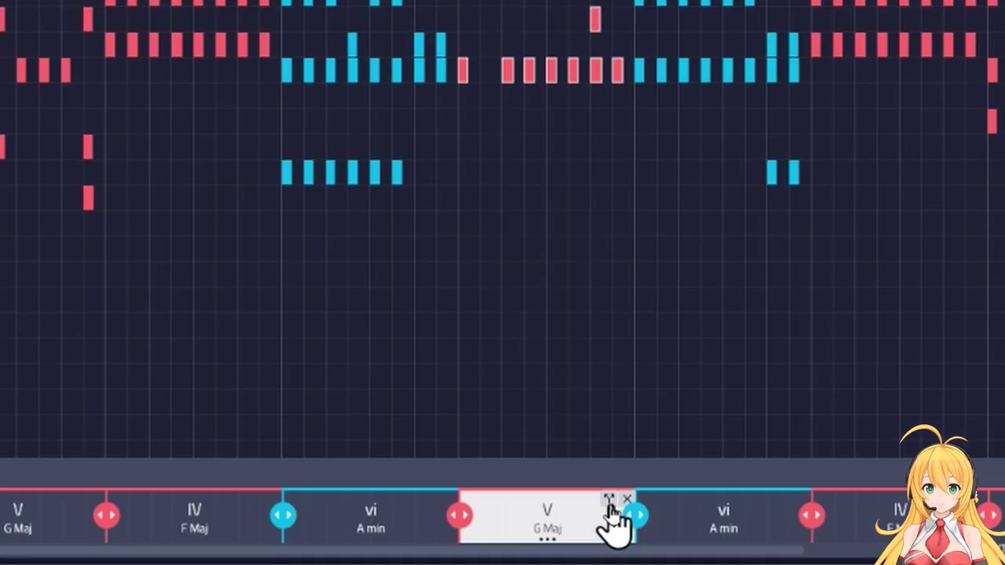
Split the G Maj chord in bar 5 into two halves and change the second half to G 7.
left_click(609, 500)
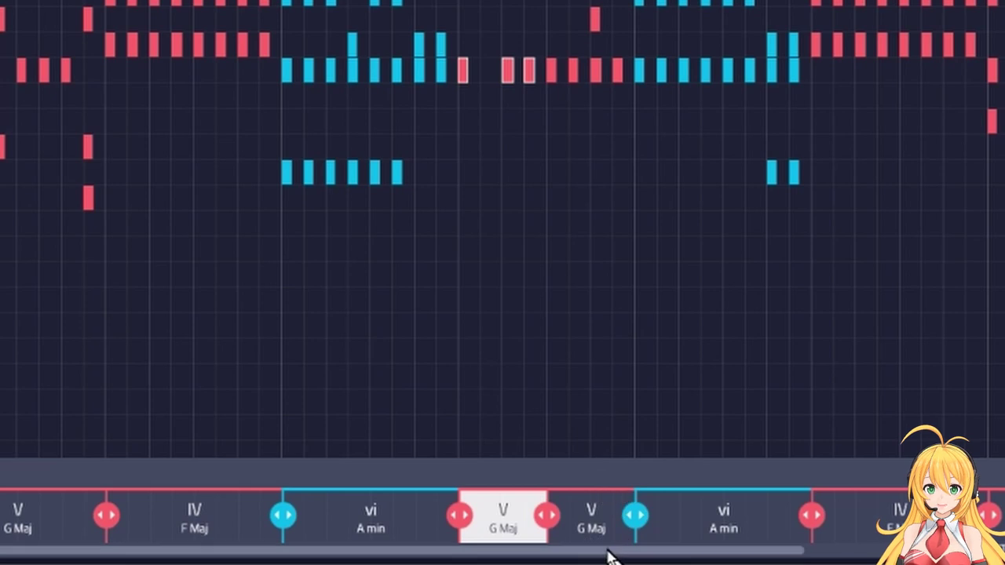
mouse_move(598, 537)
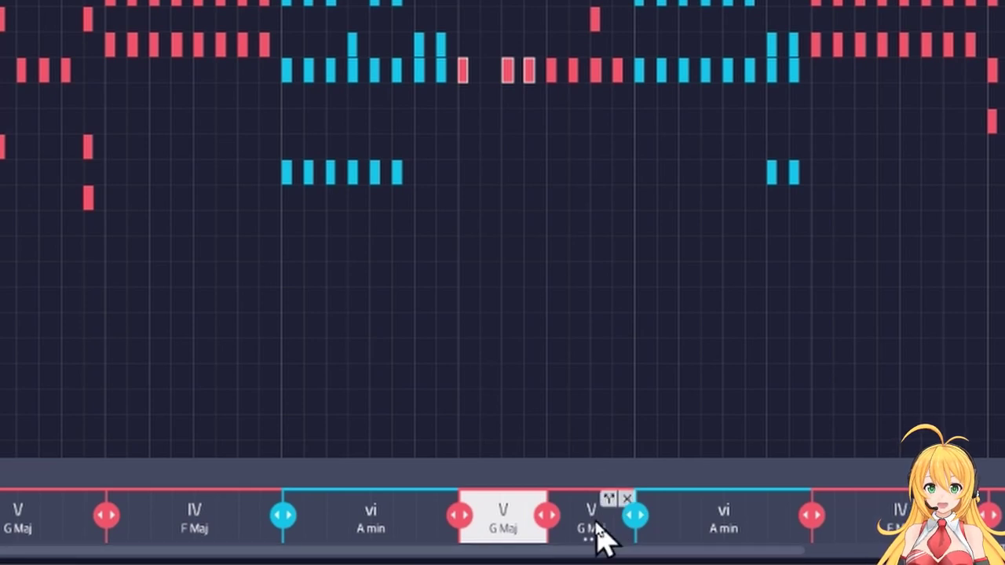
left_click(598, 538)
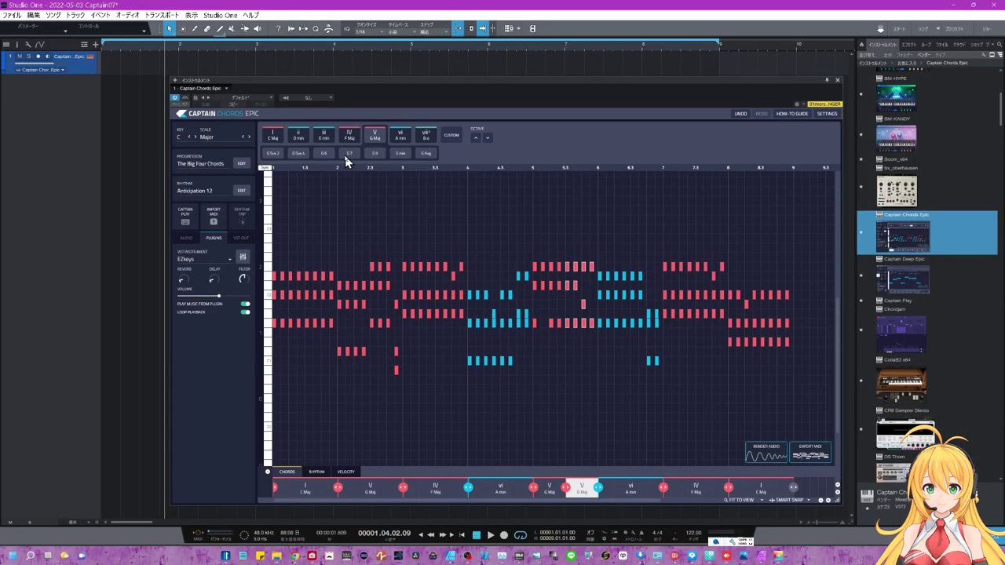
left_click(349, 152)
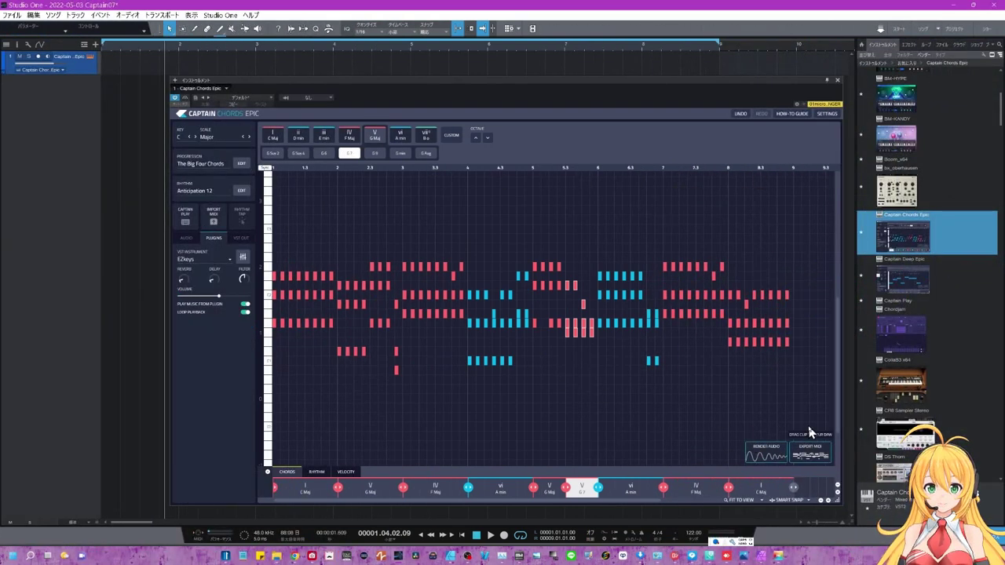
Render the chord progression as audio and place the clip on a new track starting at bar 1.
left_click(777, 454)
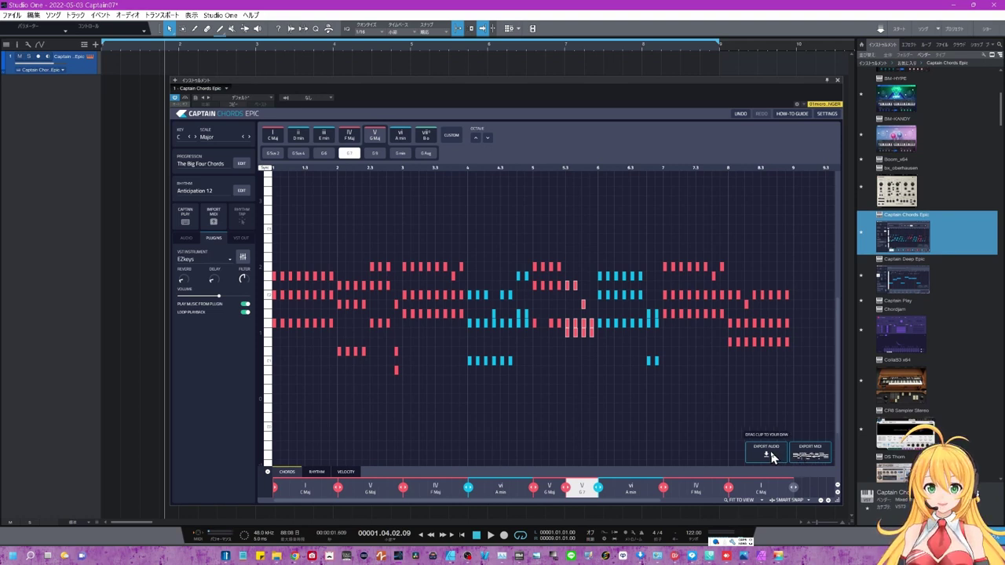
left_click_drag(771, 457, 103, 173)
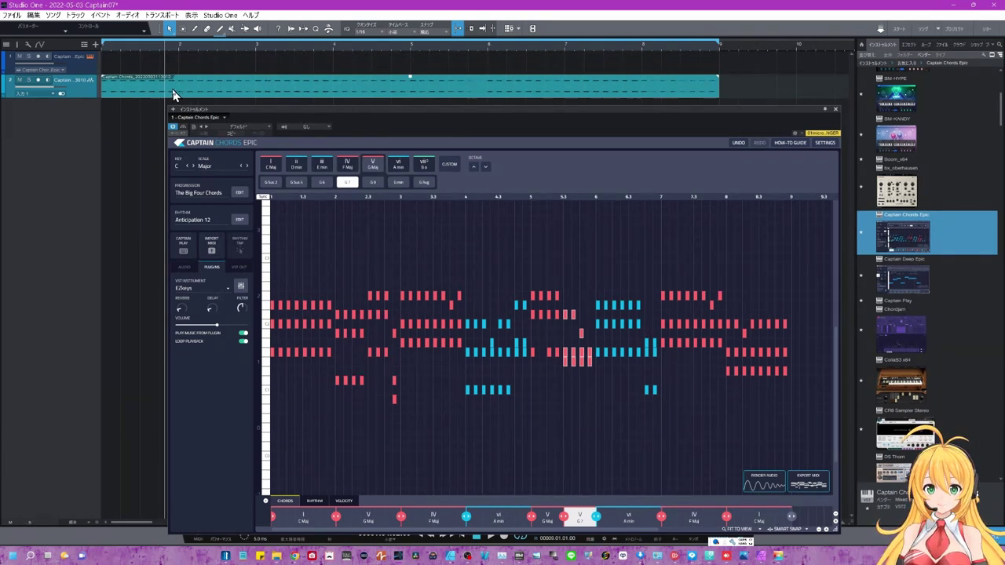
Mute the Captain Chords instrument track, deactivate its plug-in and listen to the rendered audio clip on its own.
left_click(20, 57)
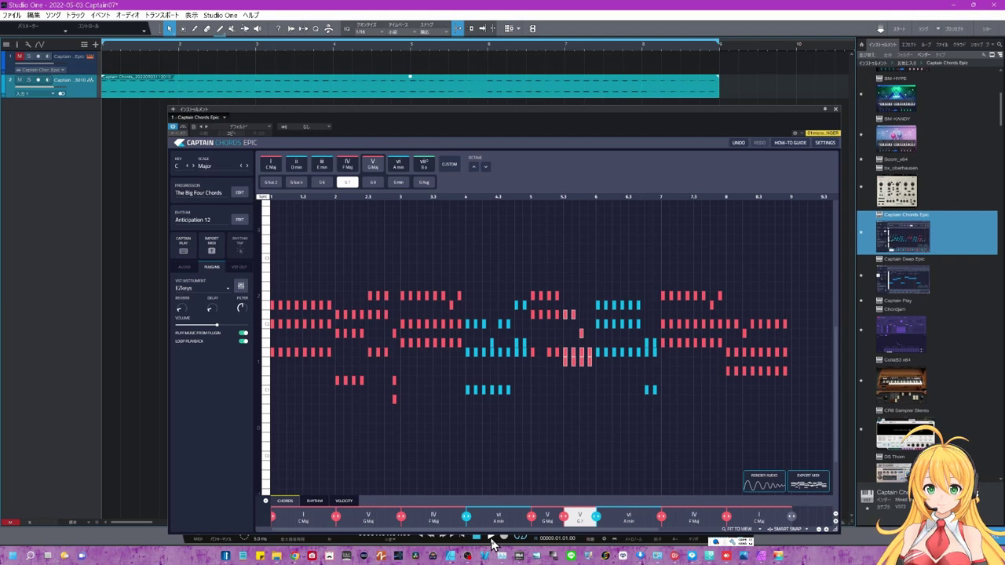
left_click(174, 127)
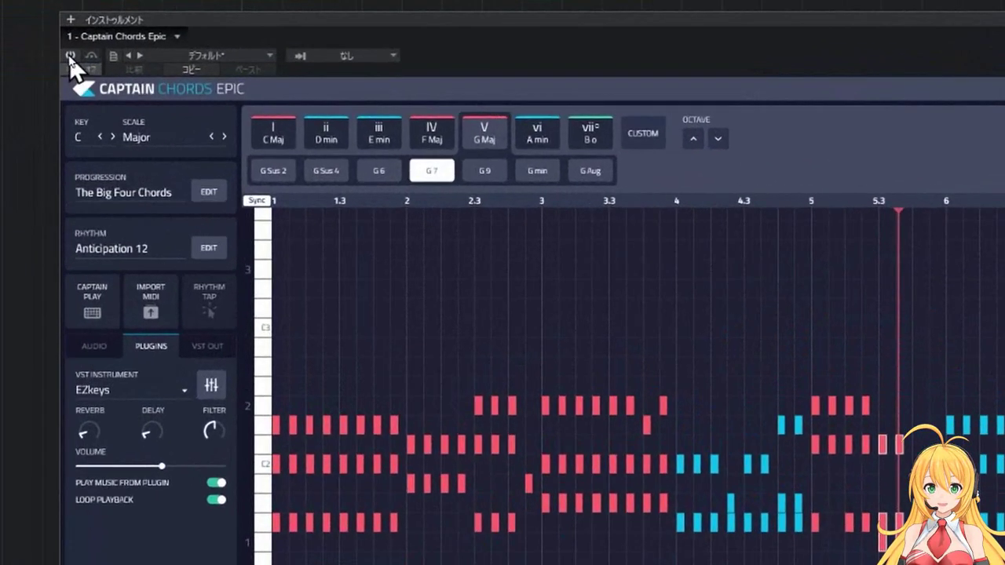
left_click(69, 56)
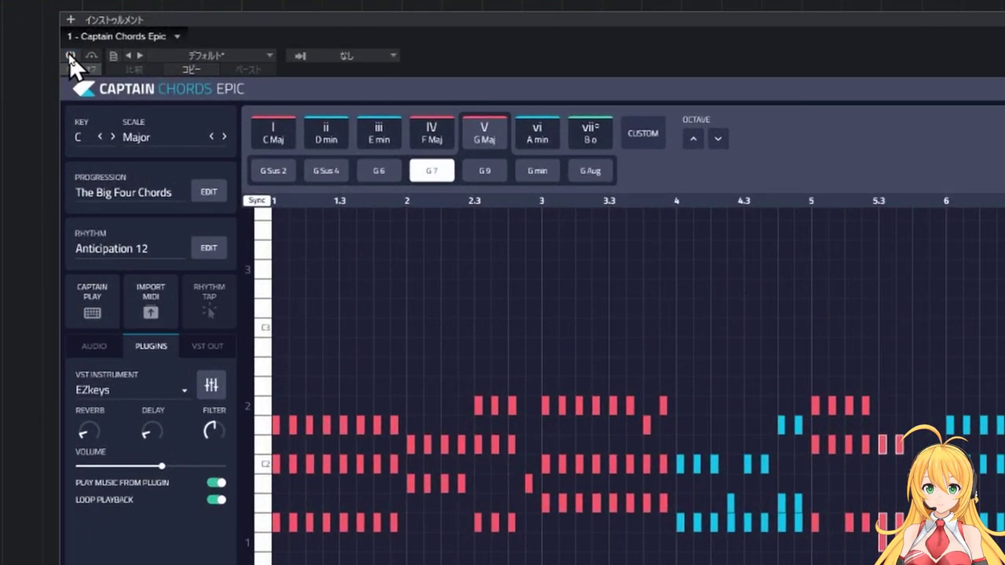
left_click(490, 538)
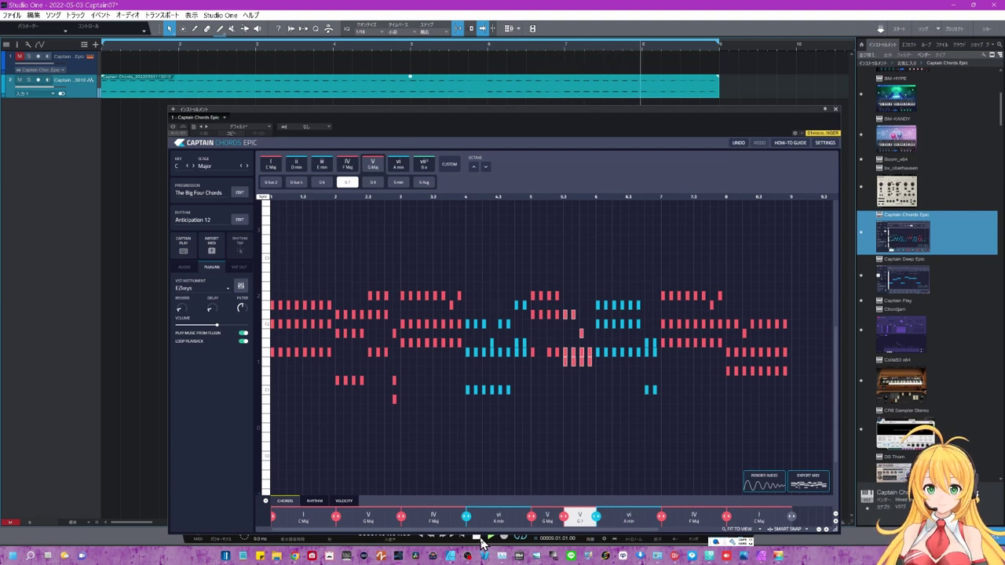
left_click(477, 539)
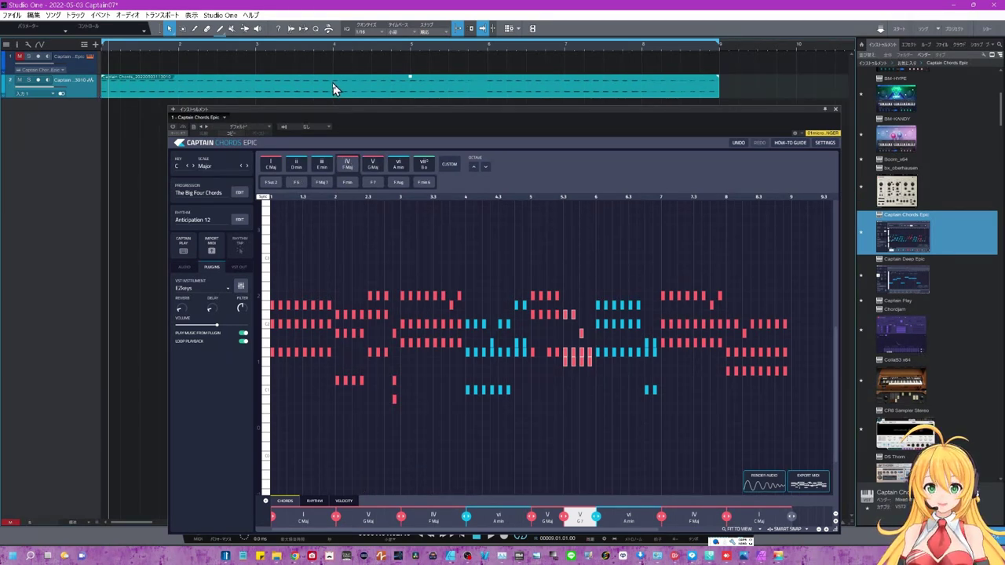
Delete the rendered audio clip and export the progression as MIDI onto the Captain Chords track at bar 1.
key("Delete")
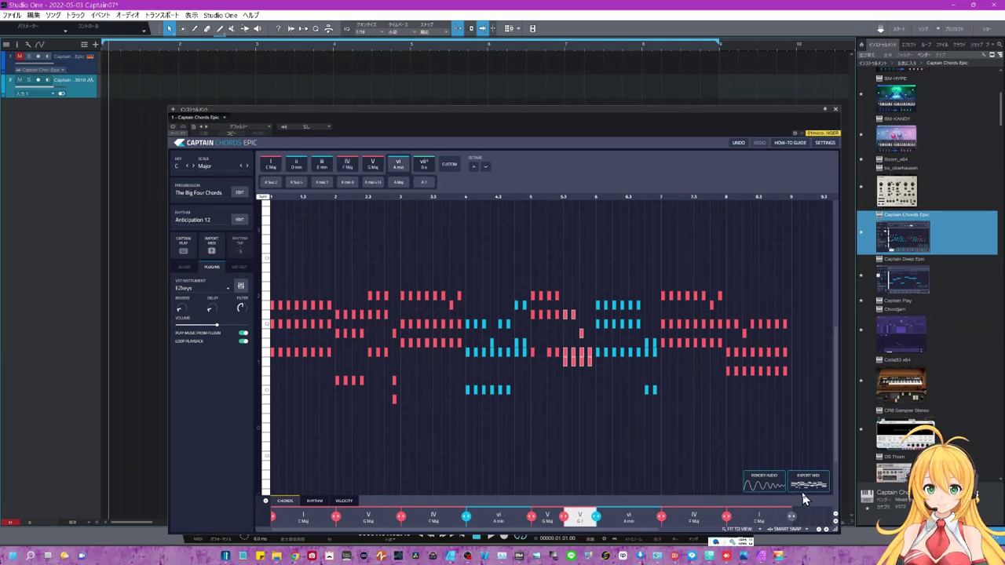
left_click_drag(808, 490, 119, 63)
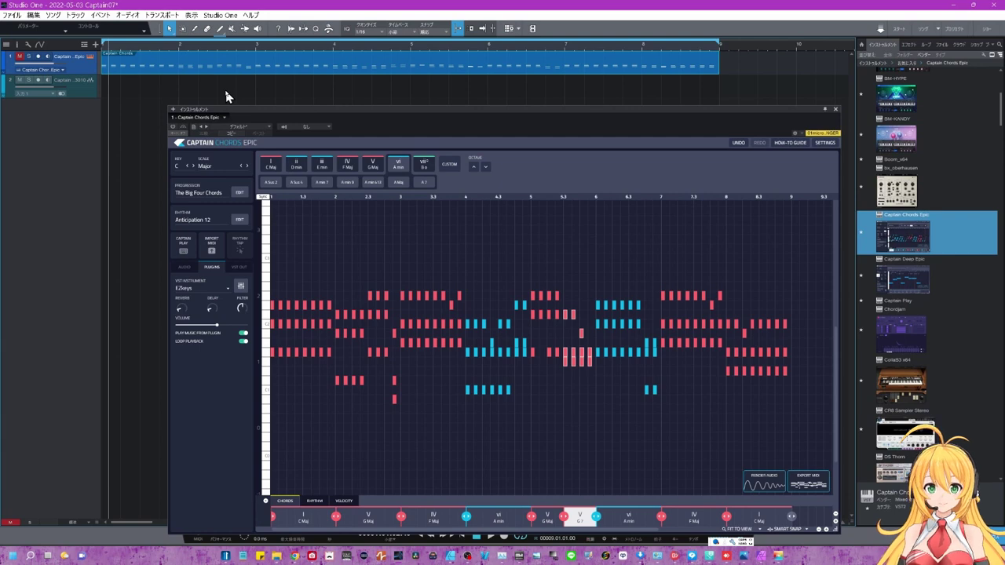
Open the exported MIDI clip in the note editor and raise the highest note at the end of bar 2 to F2.
left_click(836, 109)
double_click(307, 62)
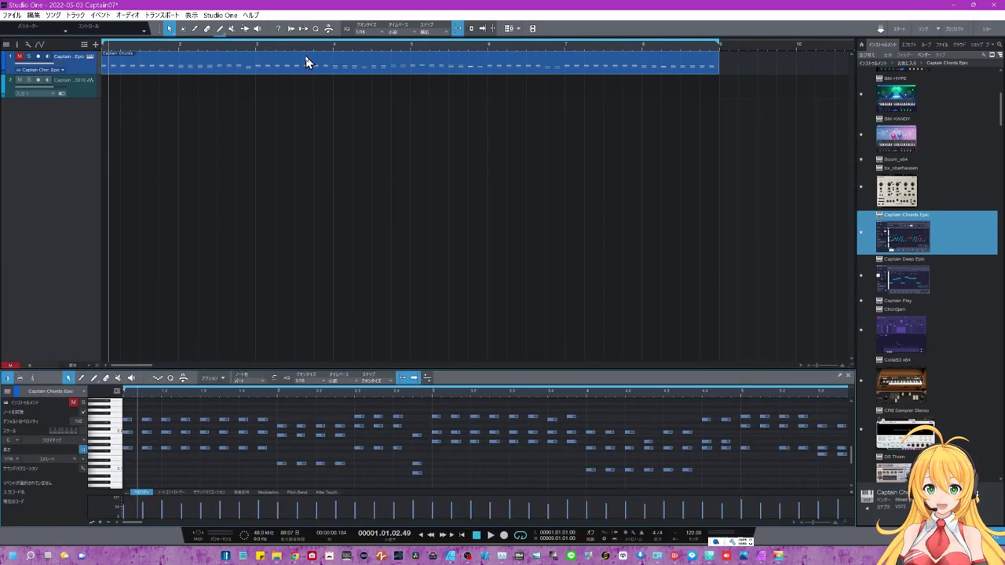
left_click_drag(418, 355, 417, 336)
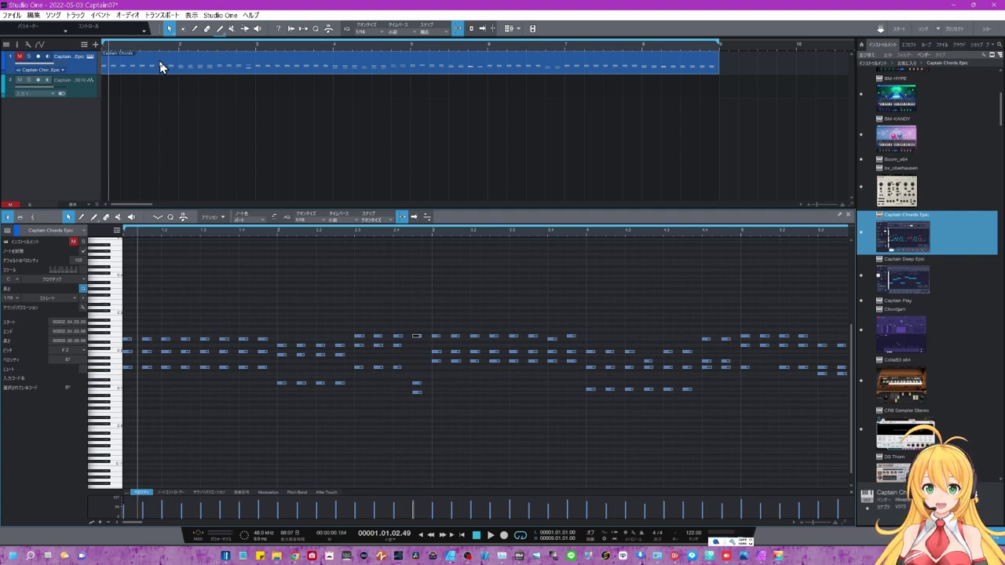
Reopen Captain Chords Epic with the Annasaw Pad sound and turn off Play Music From Plugin.
left_click(90, 56)
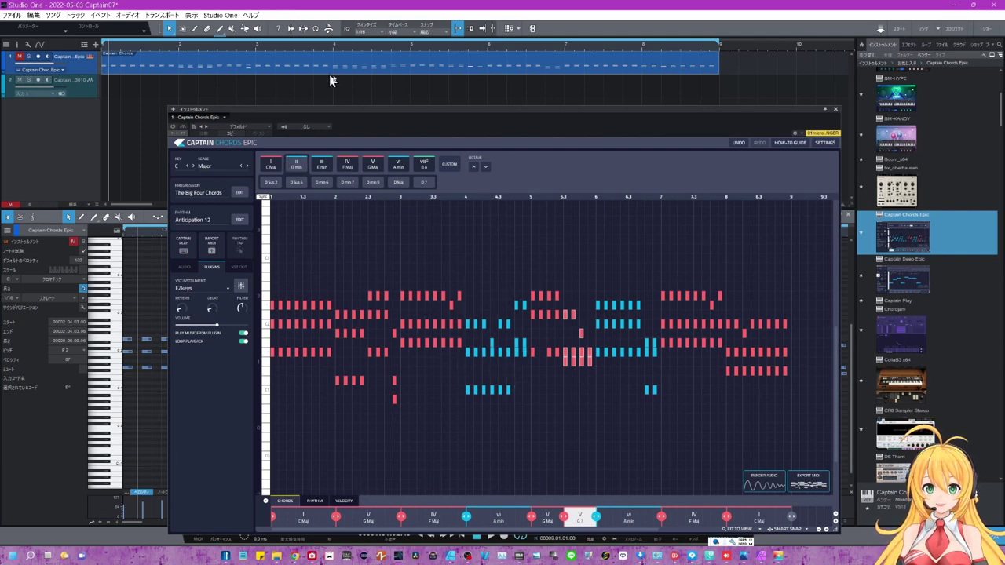
key("space")
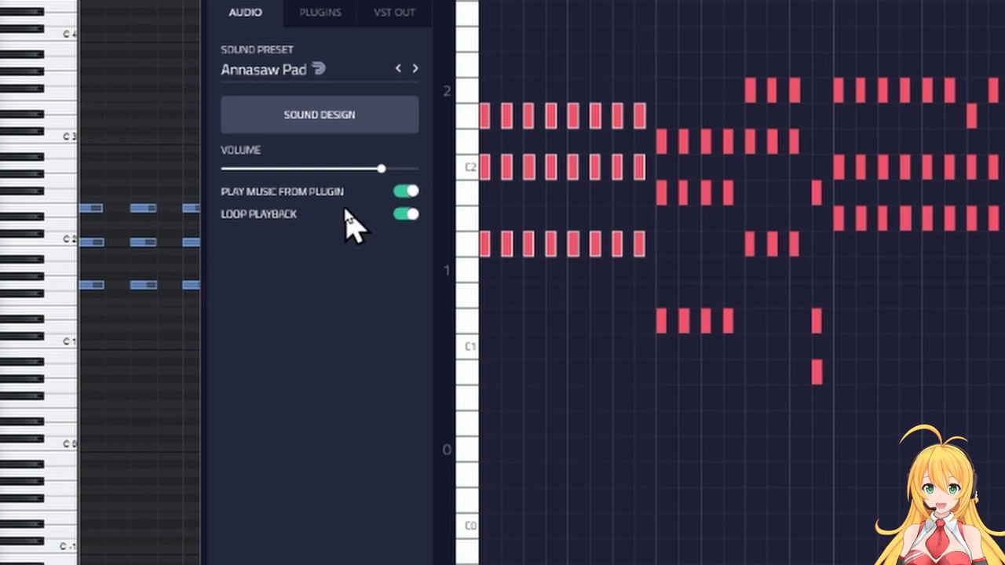
left_click(405, 193)
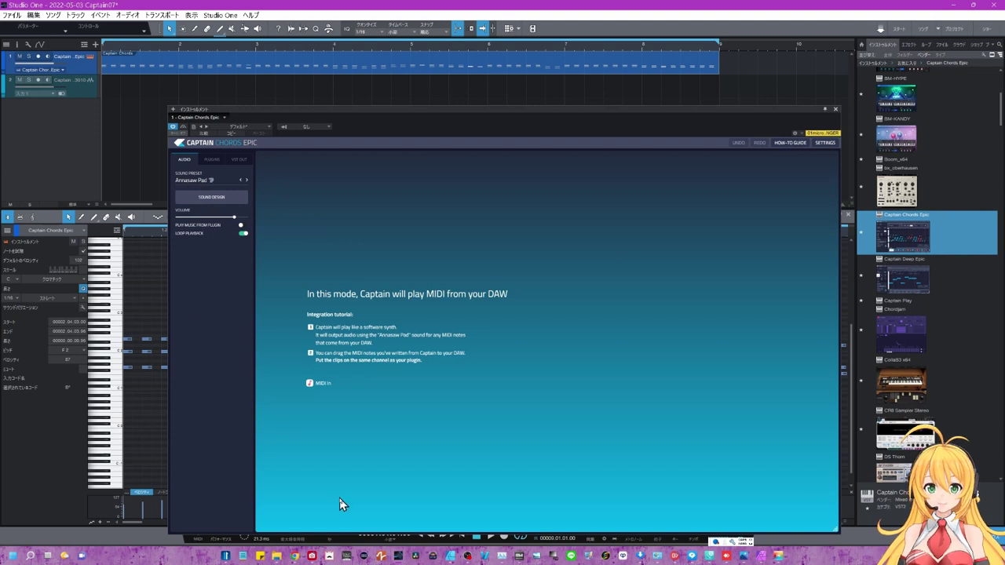
Play the exported MIDI clip with the Annasaw Pad preset and again with EZkeys as the sound source.
left_click(491, 538)
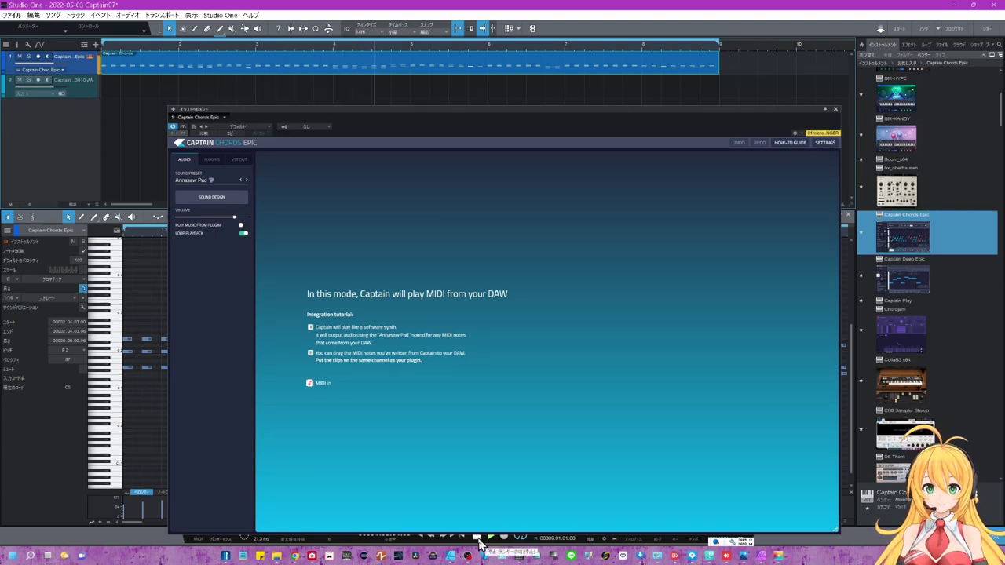
left_click(477, 538)
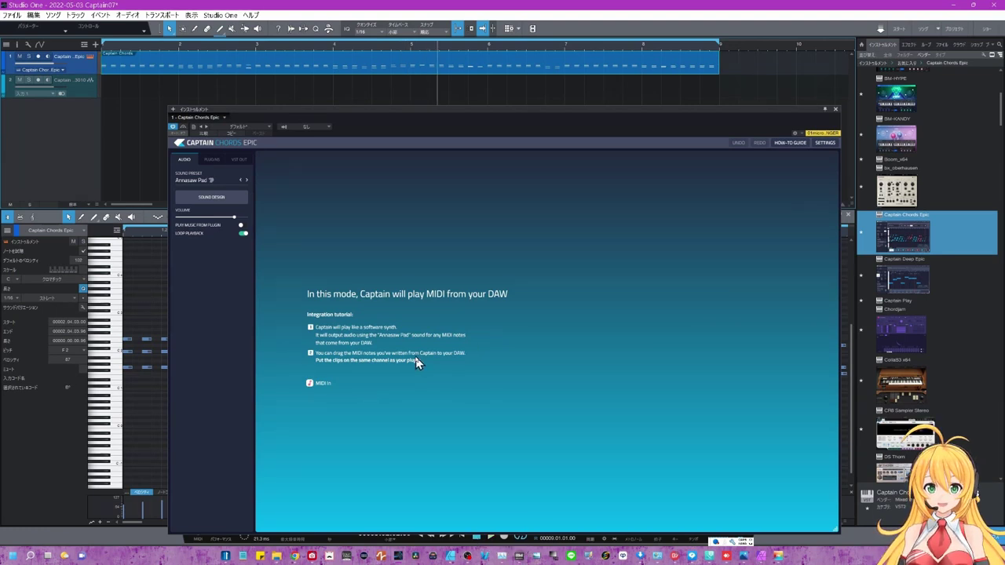
left_click(209, 195)
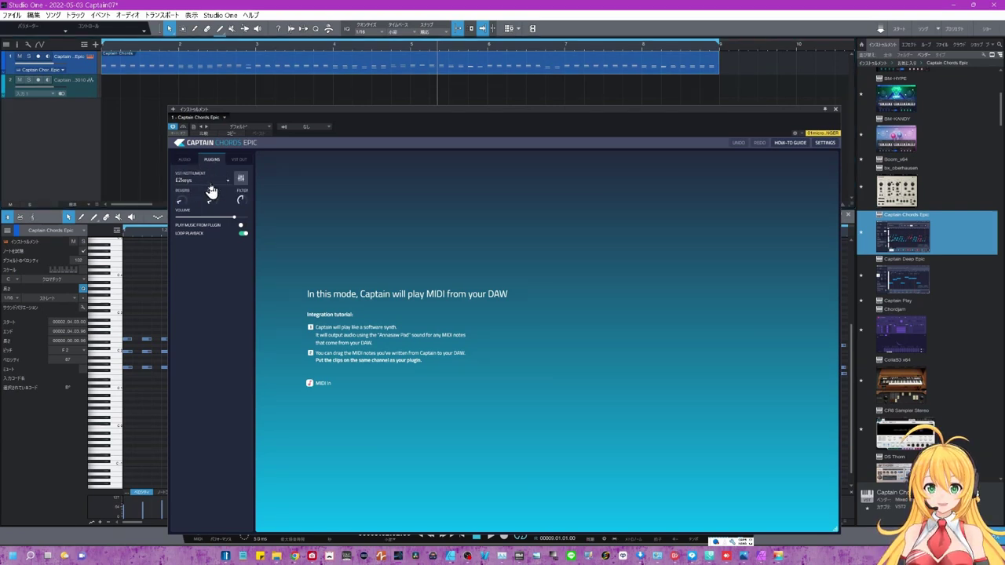
left_click(490, 538)
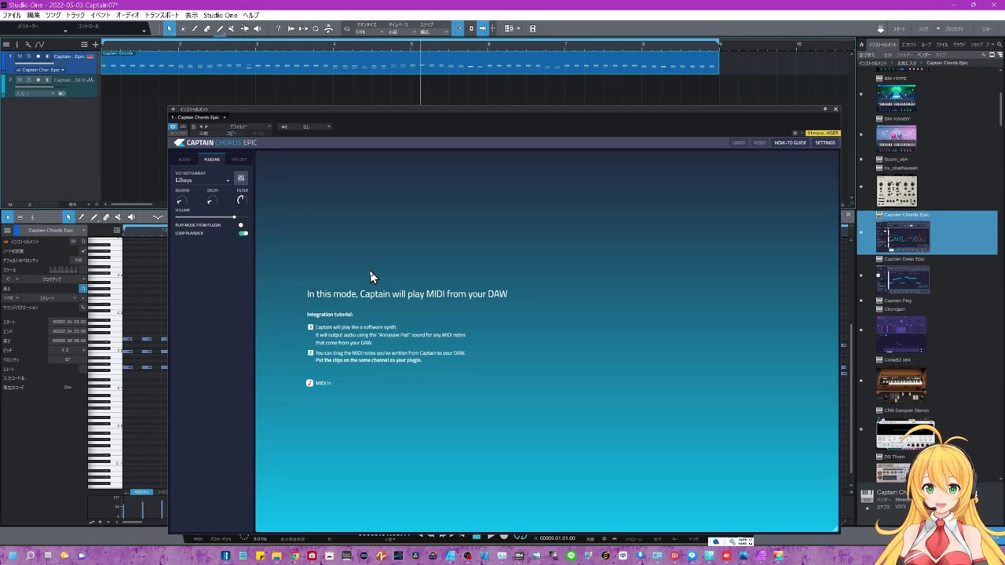
Return to the built-in sounds and change the sound preset to Airpad from the Pads instruments.
left_click(189, 162)
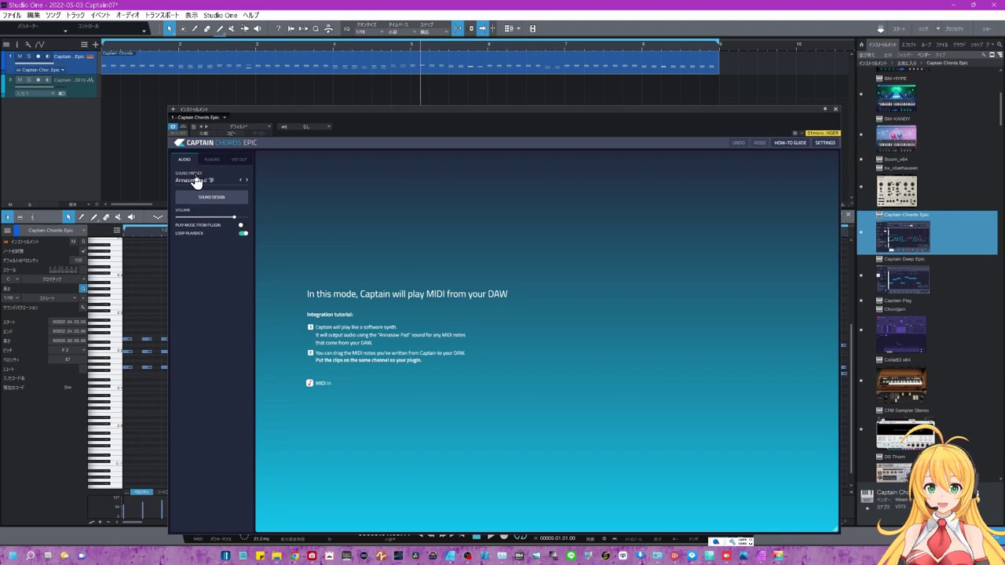
left_click(196, 183)
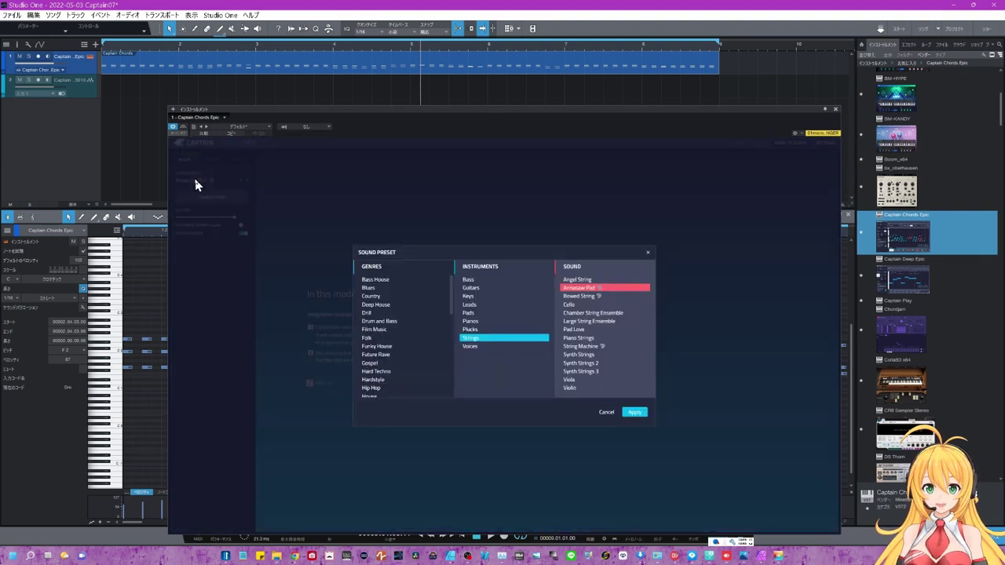
left_click(475, 313)
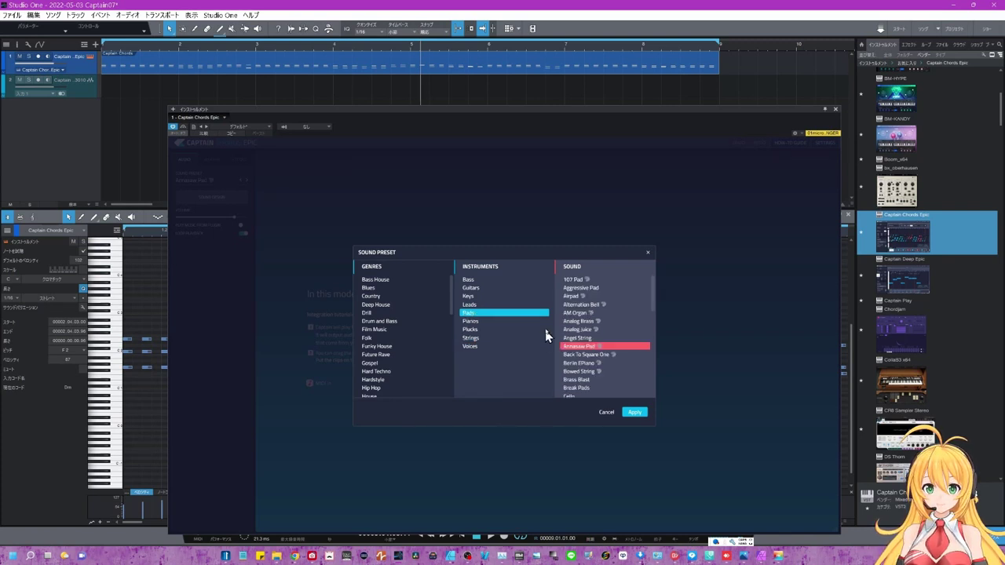
left_click(576, 296)
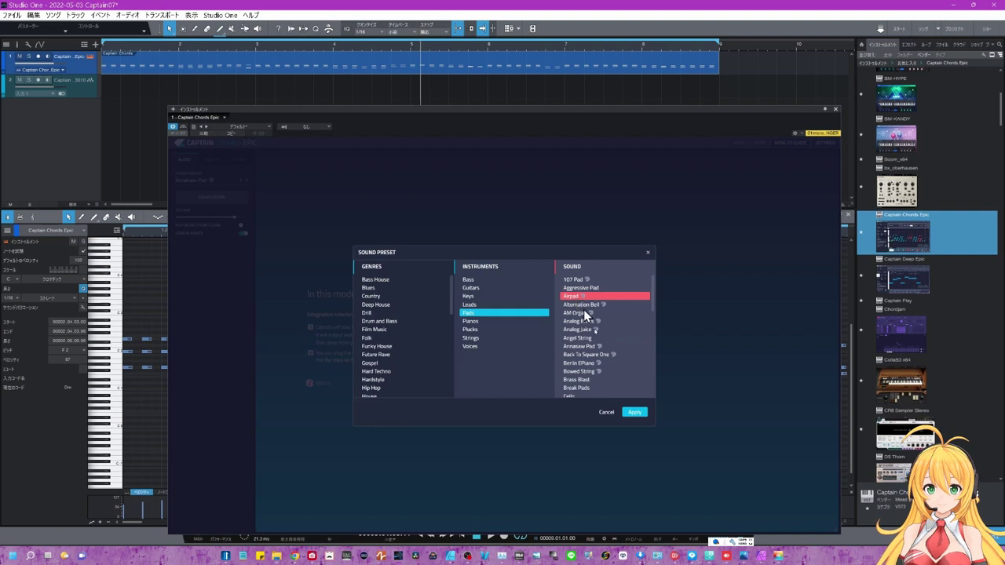
left_click(628, 413)
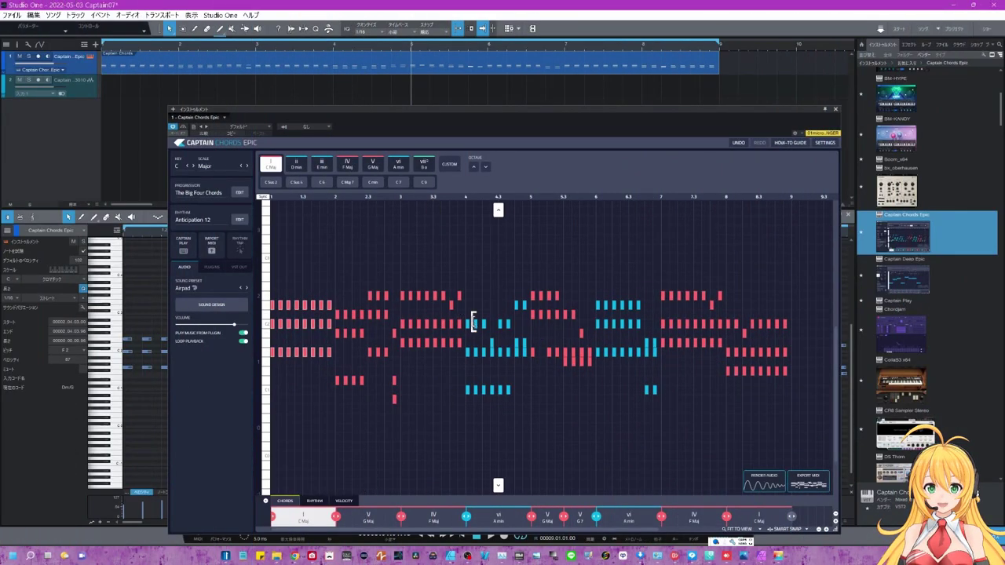
scroll(474, 322, "down", 2)
scroll(487, 328, "up", 2)
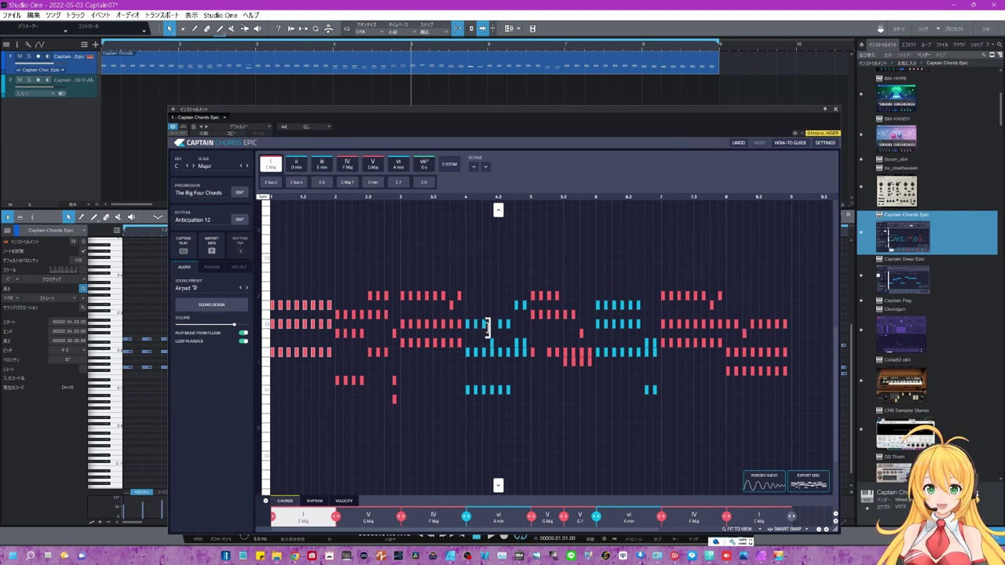
scroll(499, 346, "down", 2)
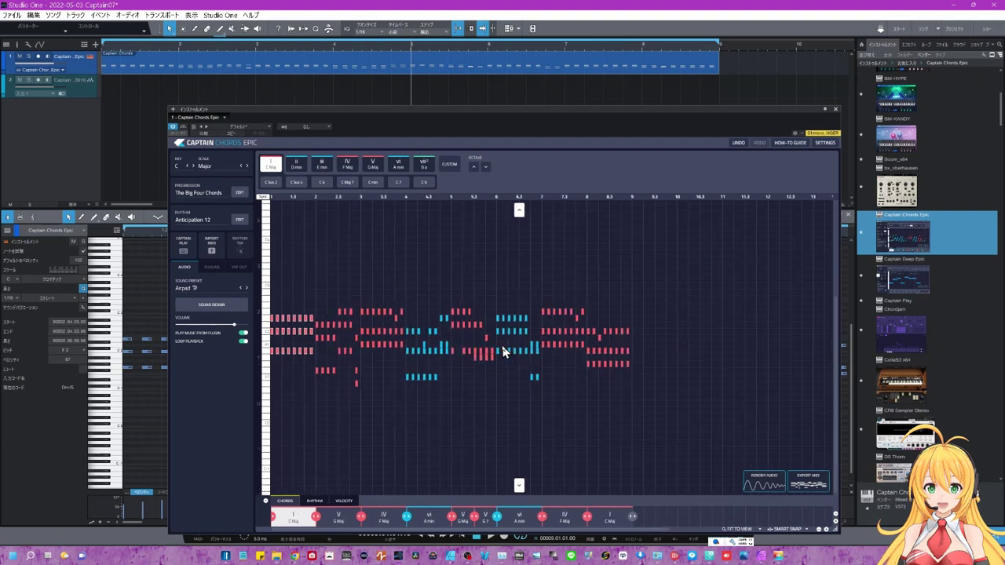
scroll(504, 353, "up", 3)
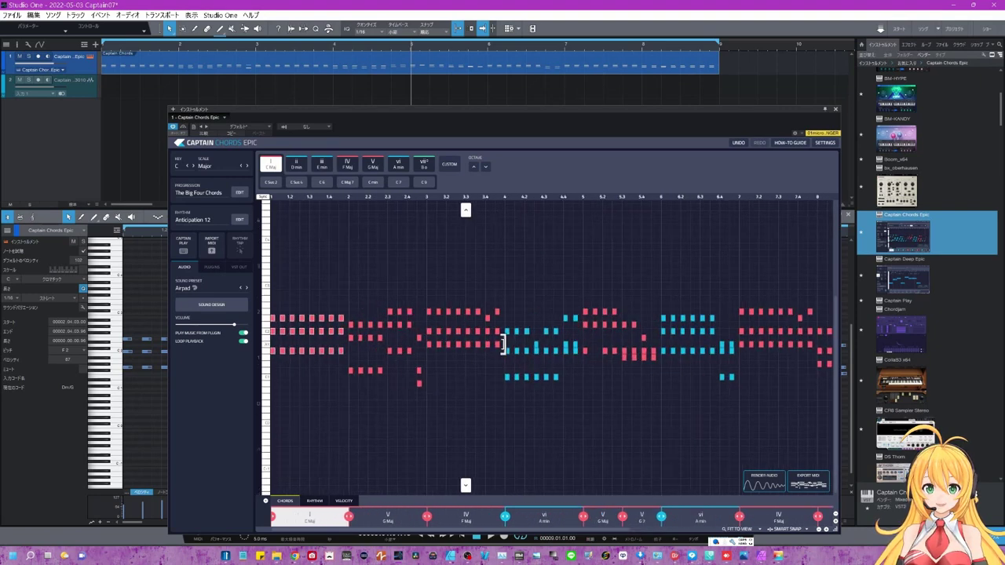
scroll(506, 352, "right", 6)
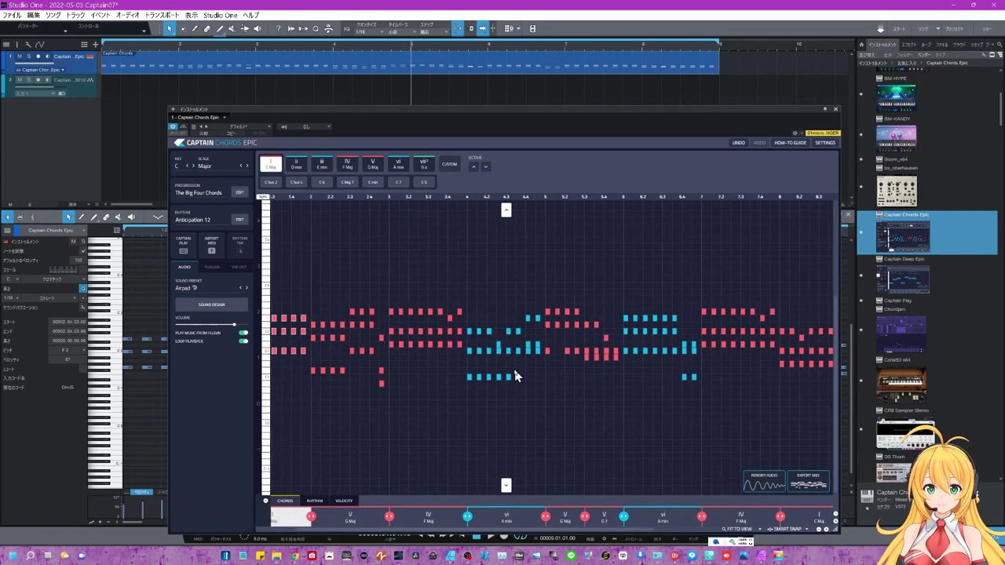
scroll(519, 372, "left", 1)
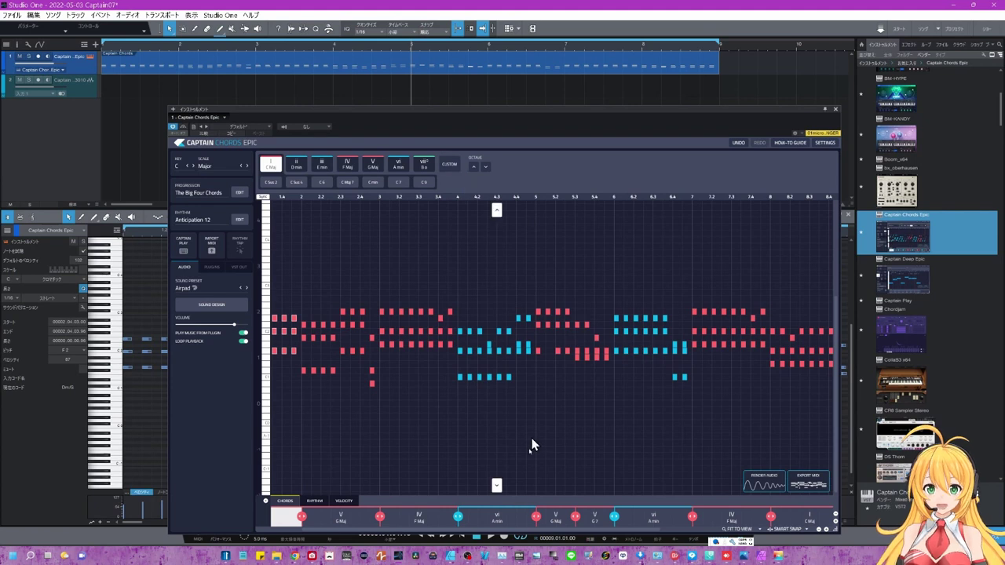
Change the bar 4 chord in the progression to C 6, then shift it up one octave and back down.
left_click(507, 524)
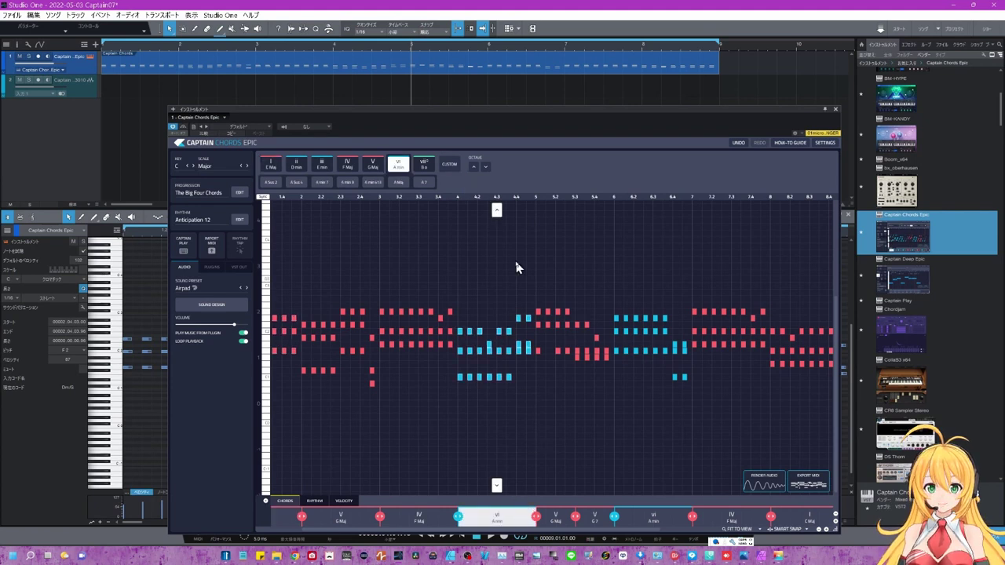
left_click(474, 168)
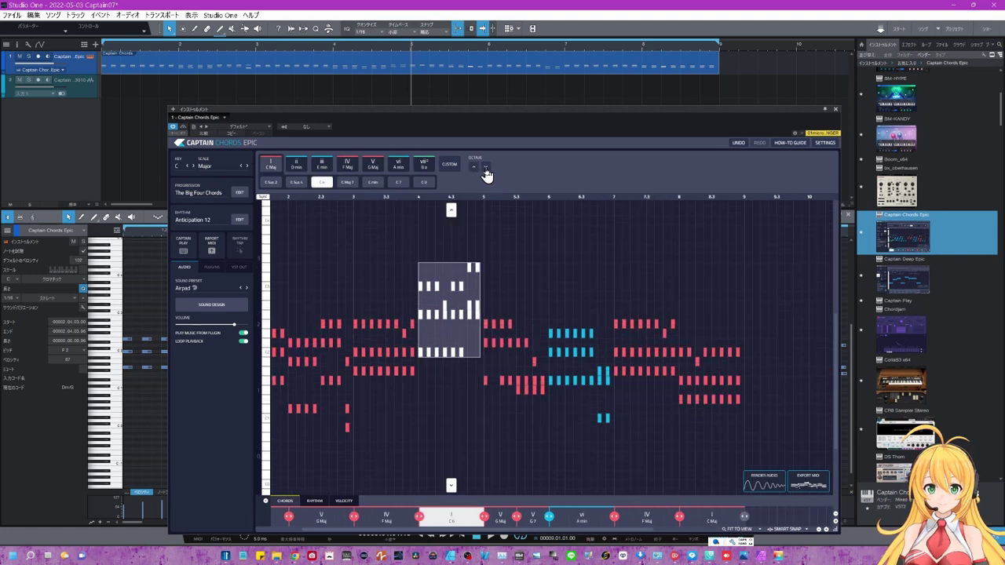
left_click(485, 168)
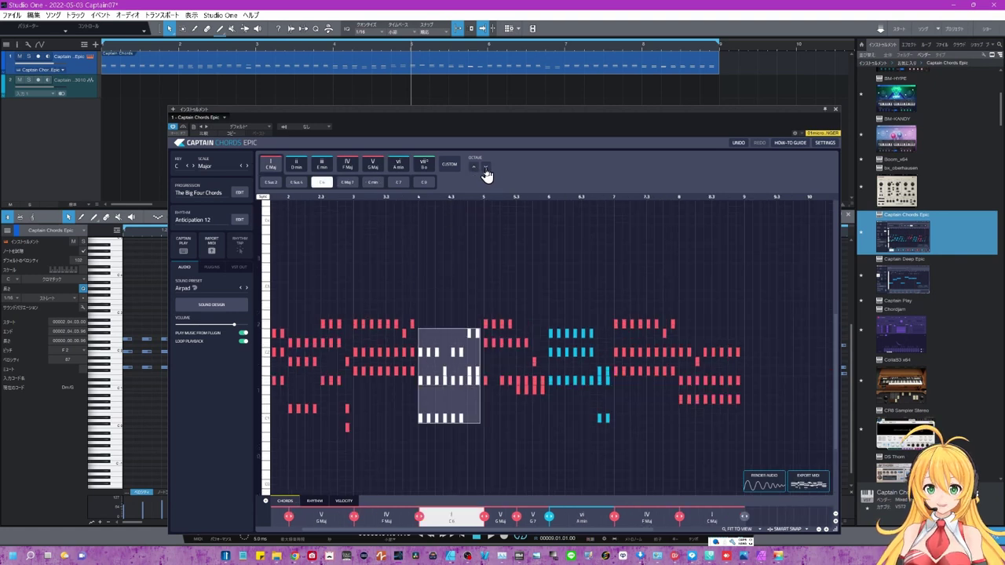
scroll(439, 305, "down", 1)
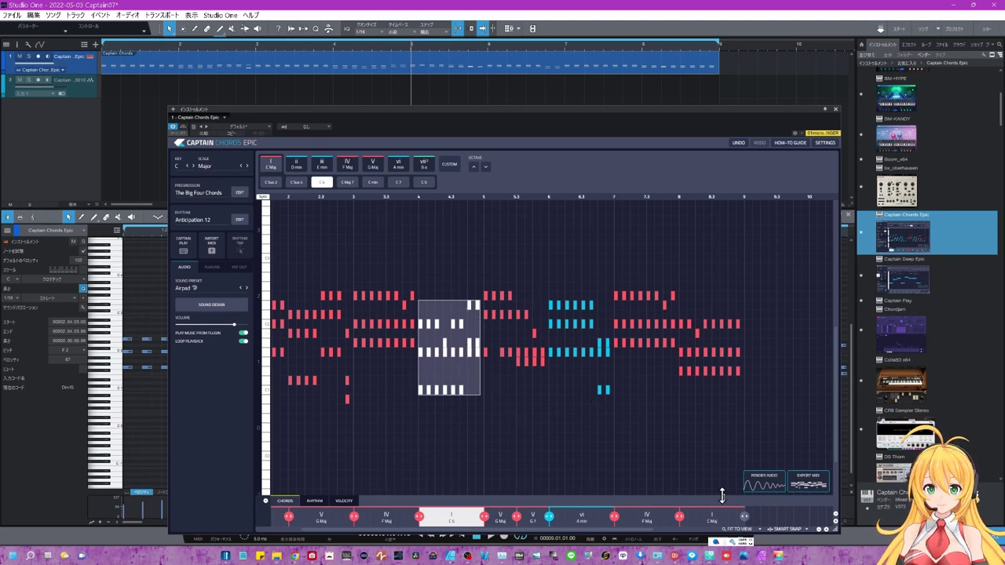
Raise the bar 4 C 6 chord by three octaves in Normal View and return the note grid to Fit to View.
left_click(752, 530)
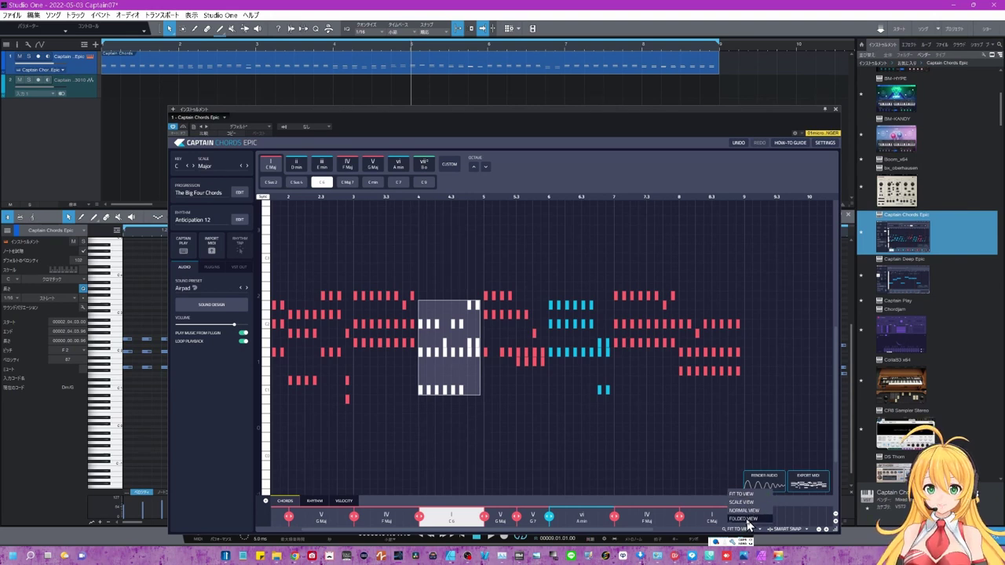
left_click(744, 510)
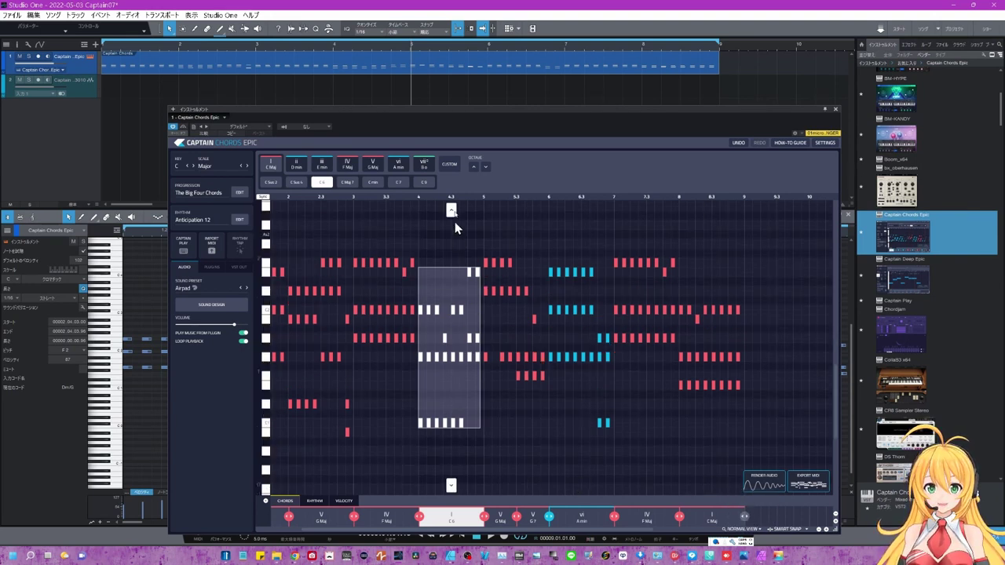
left_click(474, 167)
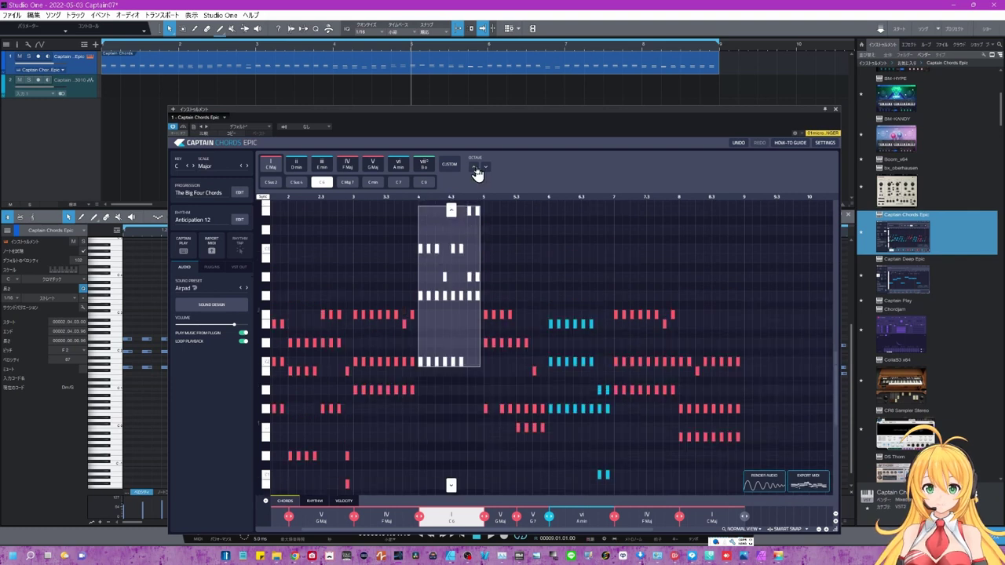
left_click(475, 168)
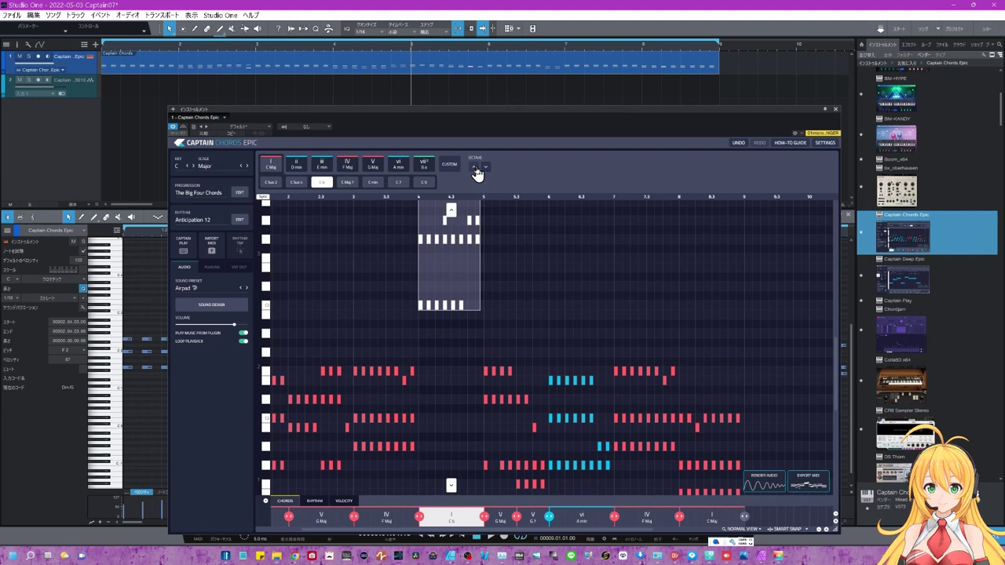
left_click(475, 168)
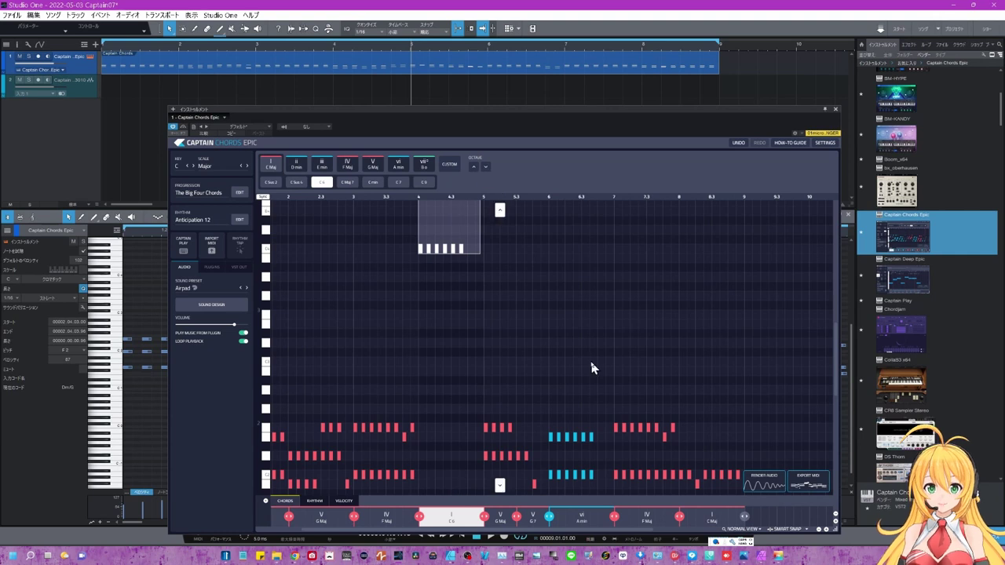
left_click(738, 528)
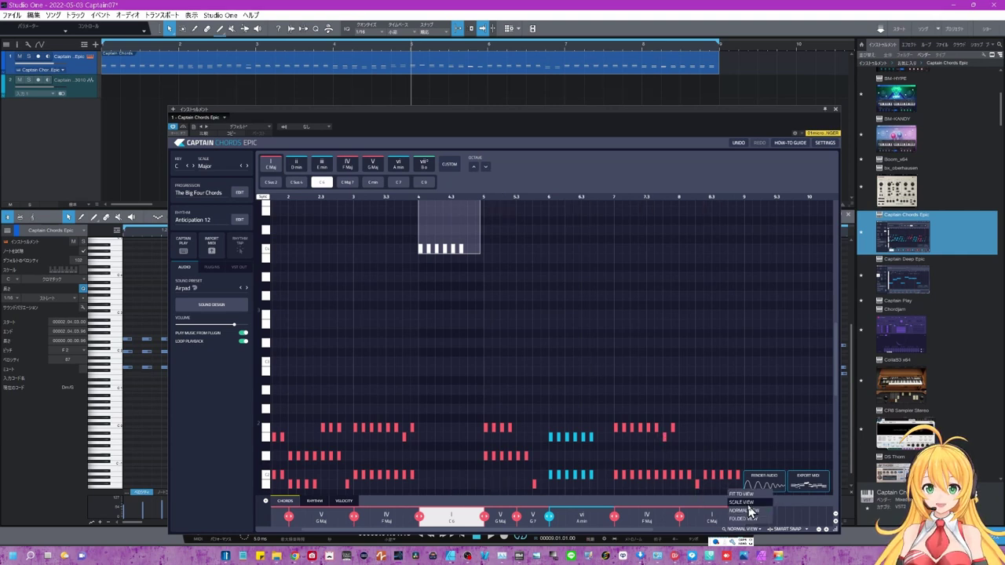
left_click(744, 494)
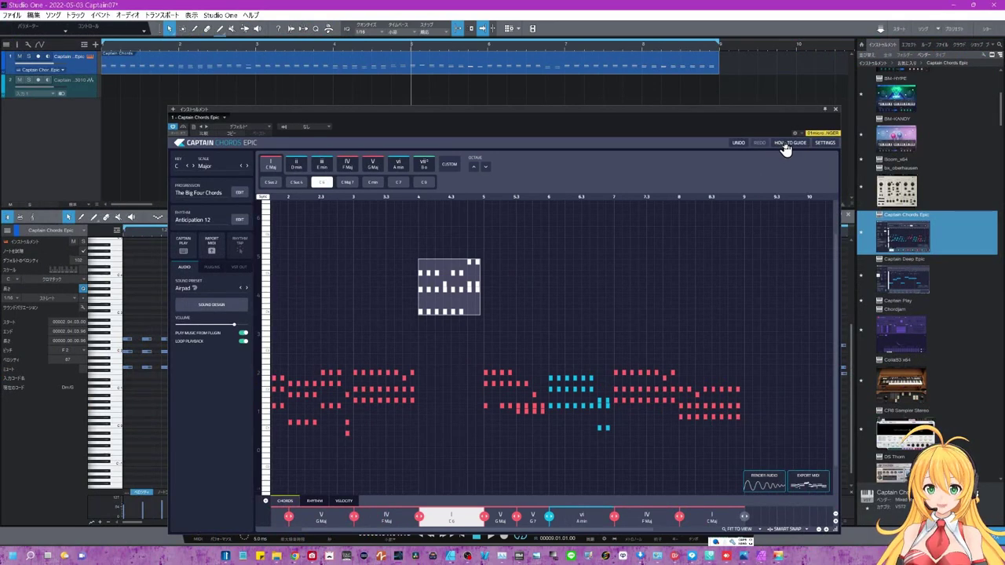
Open the Captain Plugins how-to guide in the browser and translate the page into Japanese.
left_click(785, 149)
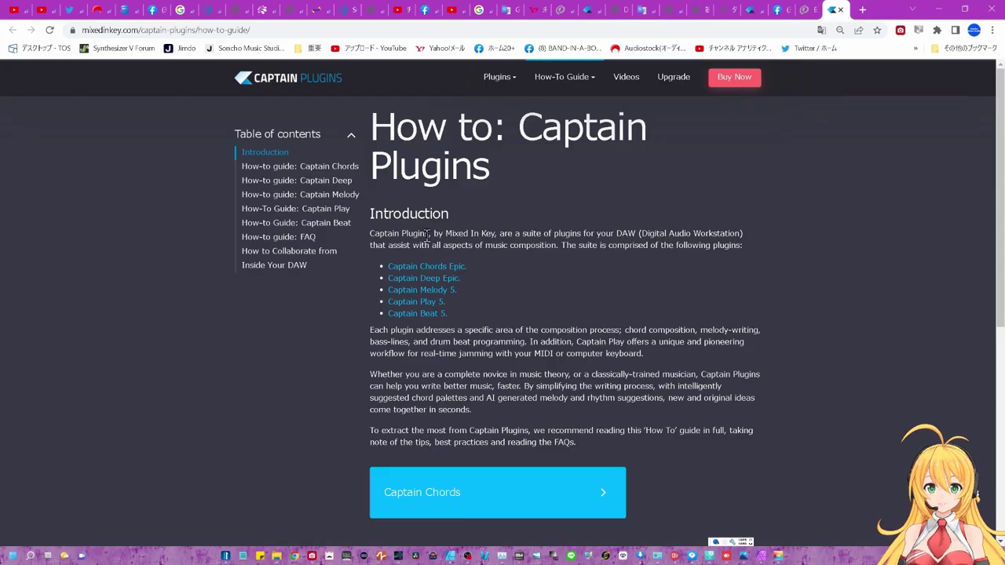
right_click(197, 293)
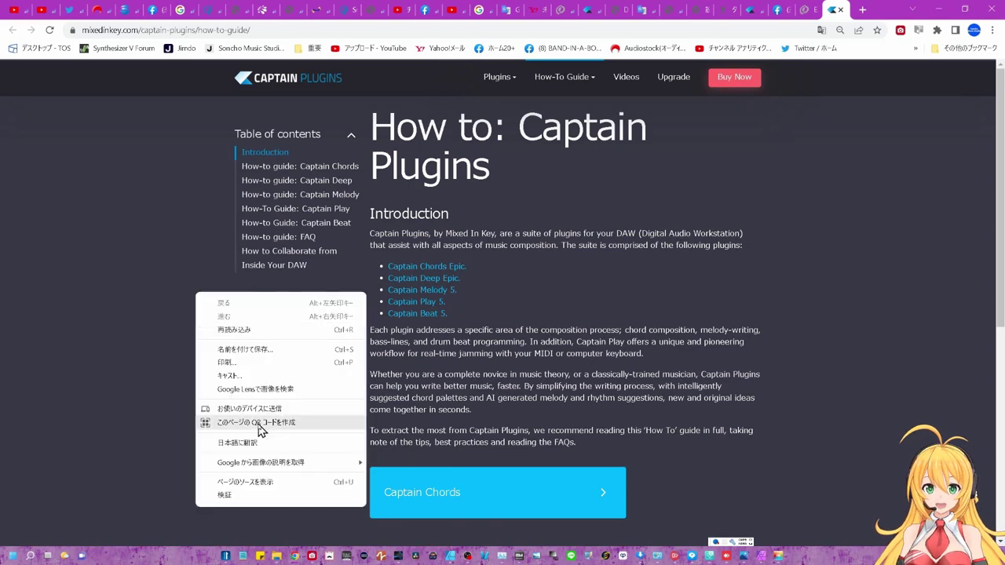
left_click(253, 444)
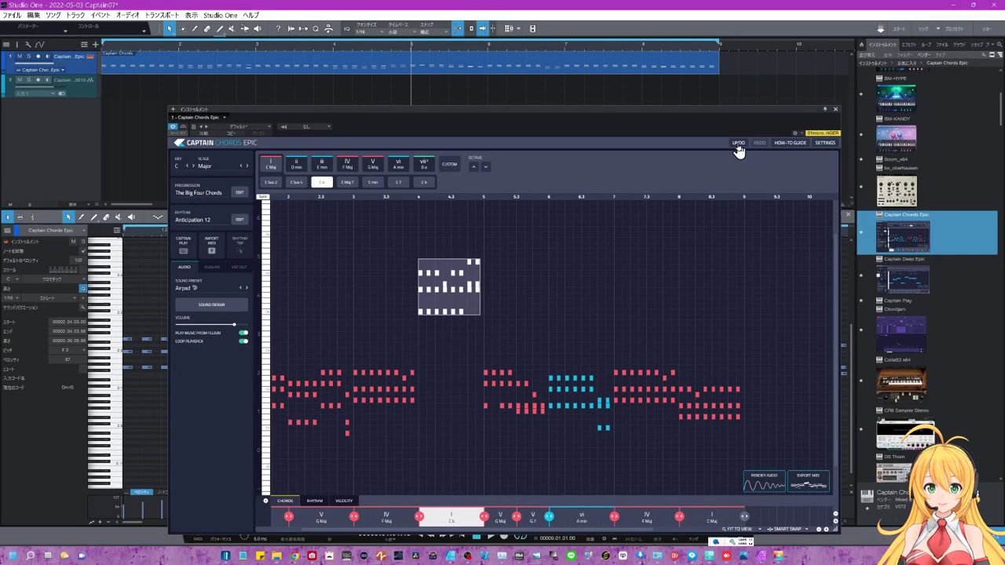
Return to Captain Chords Epic in Studio One and undo the three octave raises on the bar 4 chord.
left_click(738, 144)
left_click(738, 145)
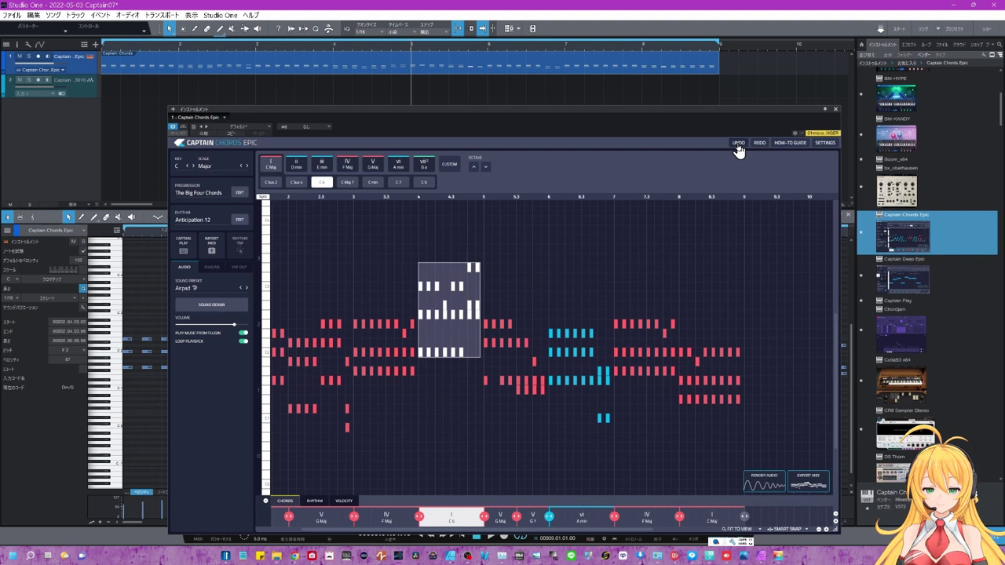
left_click(738, 144)
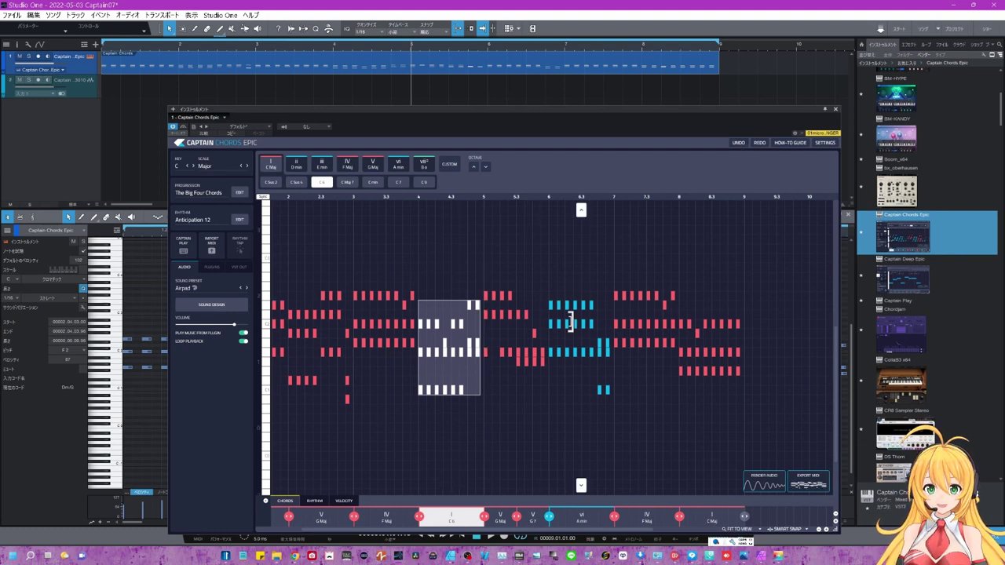